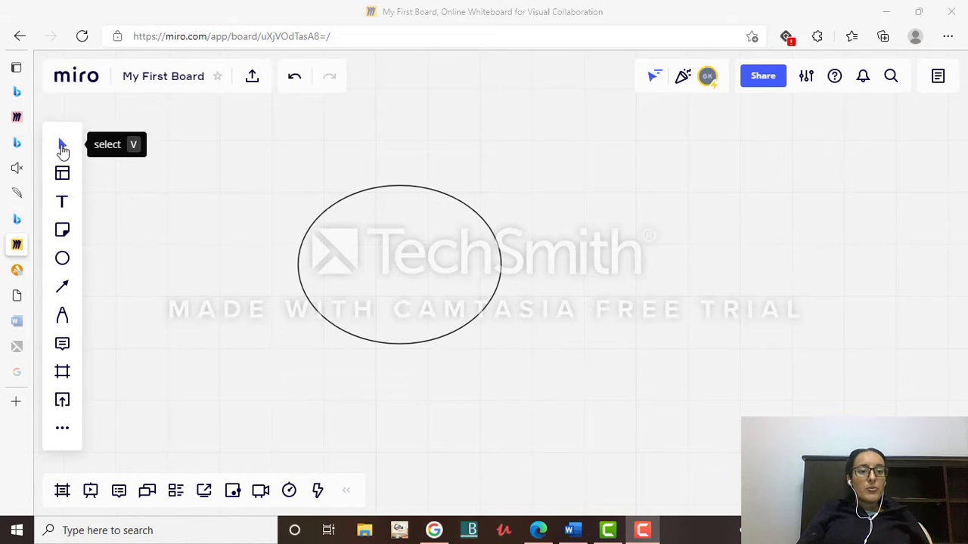
# - Move the ellipse slightly up and to the right on the board
pyautogui.click(326, 250)
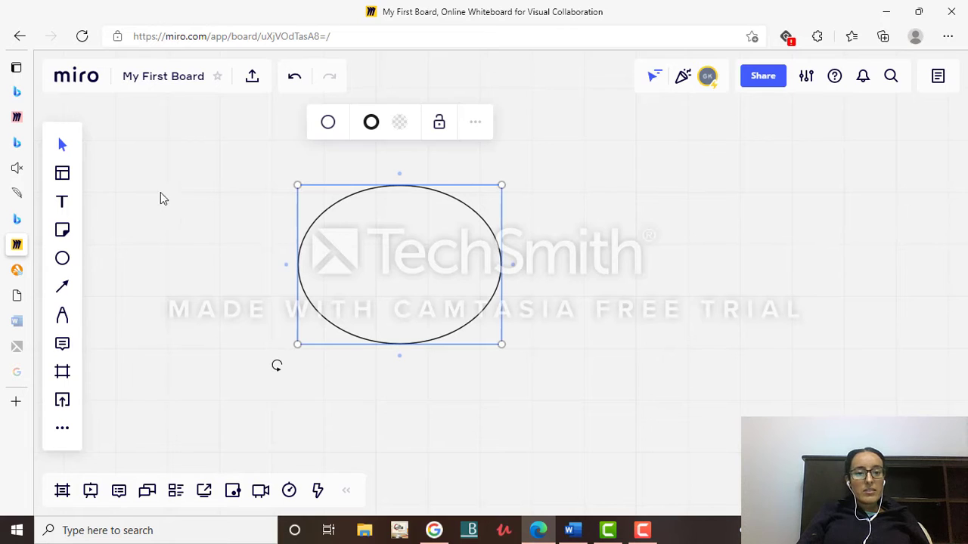
pyautogui.moveTo(427, 266); pyautogui.dragTo(495, 246)
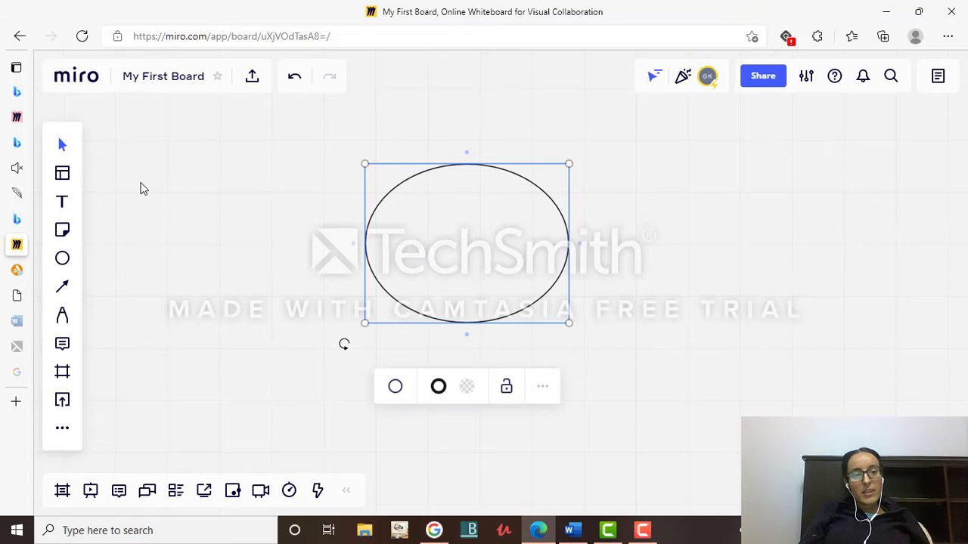
# - Browse the Strategy & Planning templates, preview the Value Chain template and close the template library without adding one
pyautogui.click(64, 175)
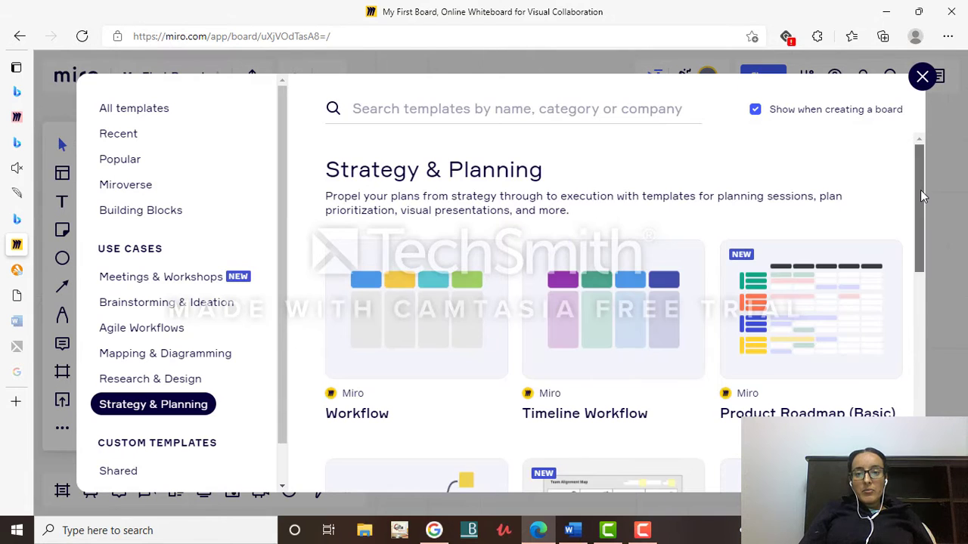
pyautogui.moveTo(920, 190); pyautogui.dragTo(920, 255)
pyautogui.scroll(-5, 920, 254)
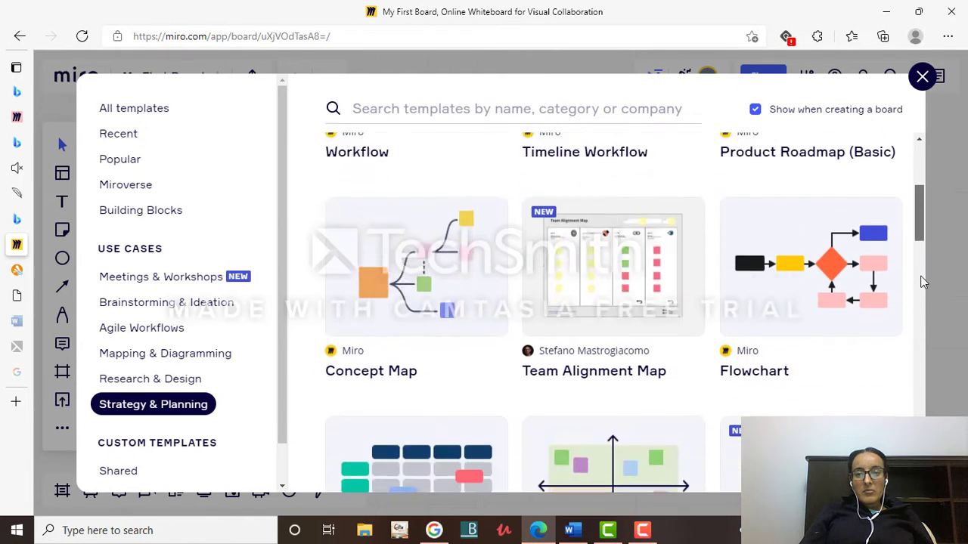
pyautogui.scroll(-6, 921, 263)
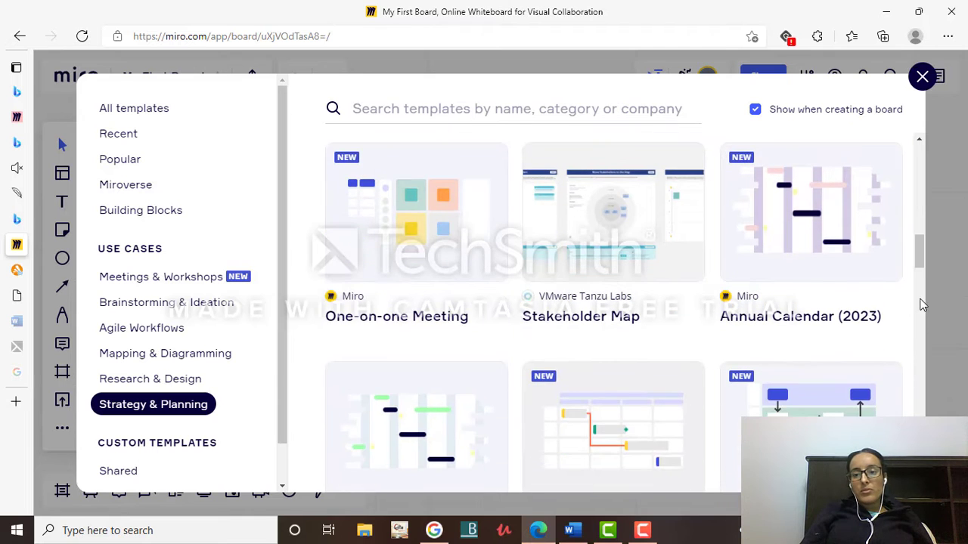
pyautogui.moveTo(922, 250); pyautogui.dragTo(920, 360)
pyautogui.moveTo(924, 297); pyautogui.dragTo(918, 337)
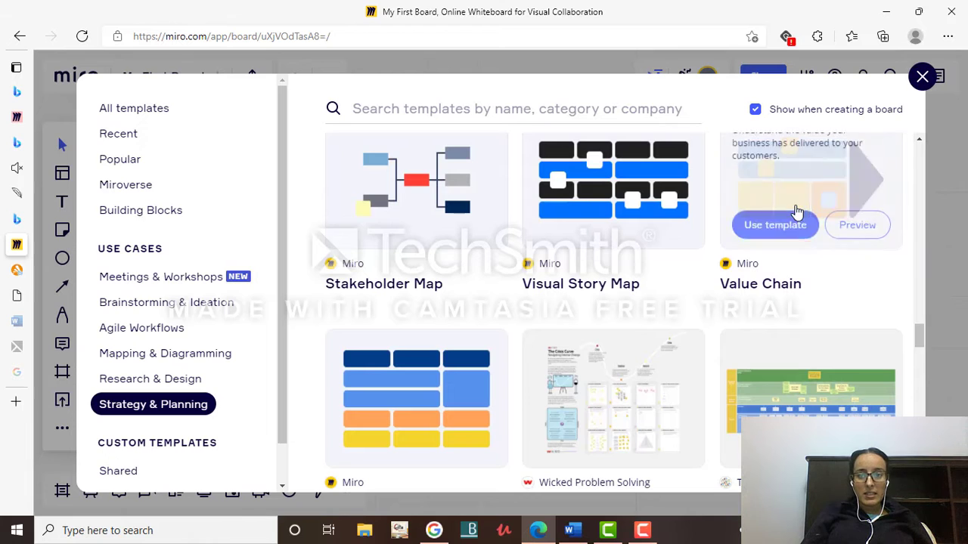
pyautogui.click(798, 214)
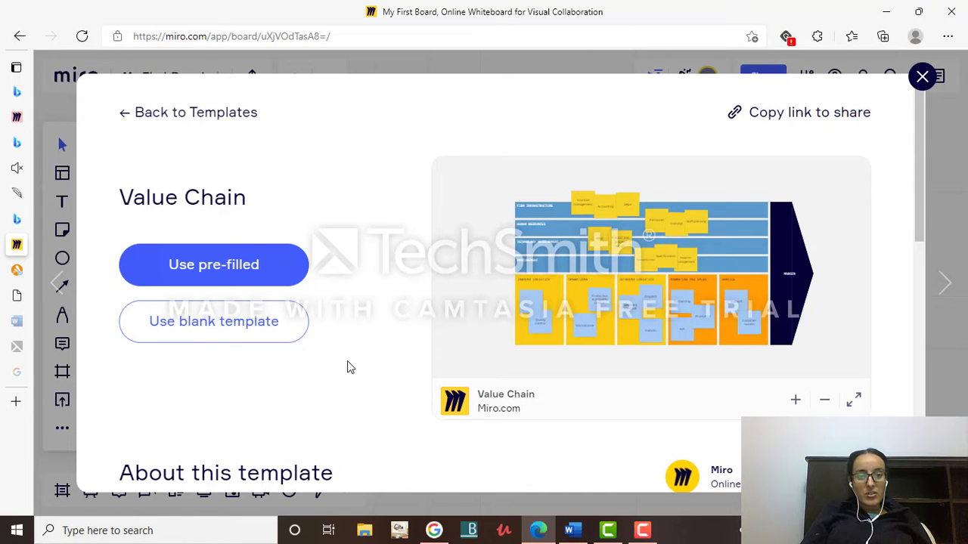
pyautogui.click(923, 77)
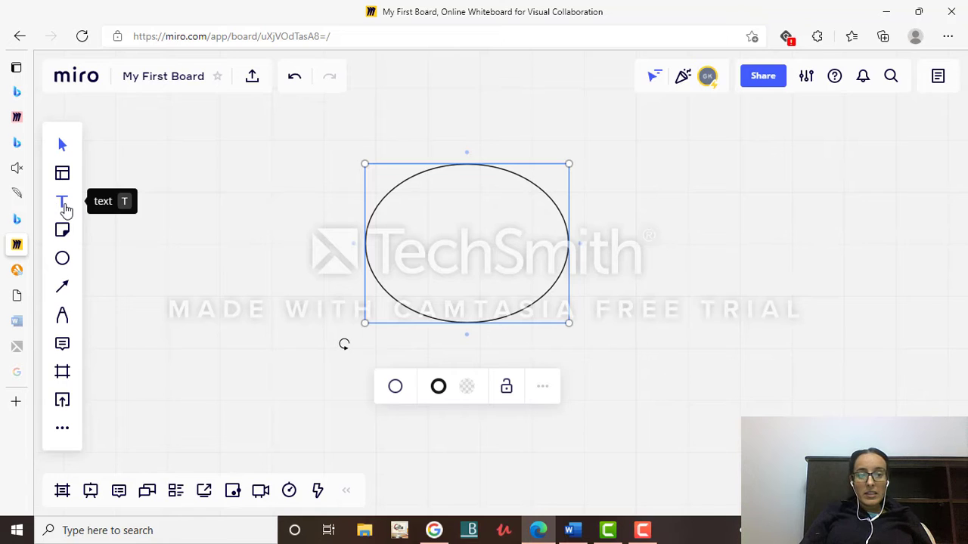
# - Add a text box to the left of the ellipse containing a first name
pyautogui.click(63, 204)
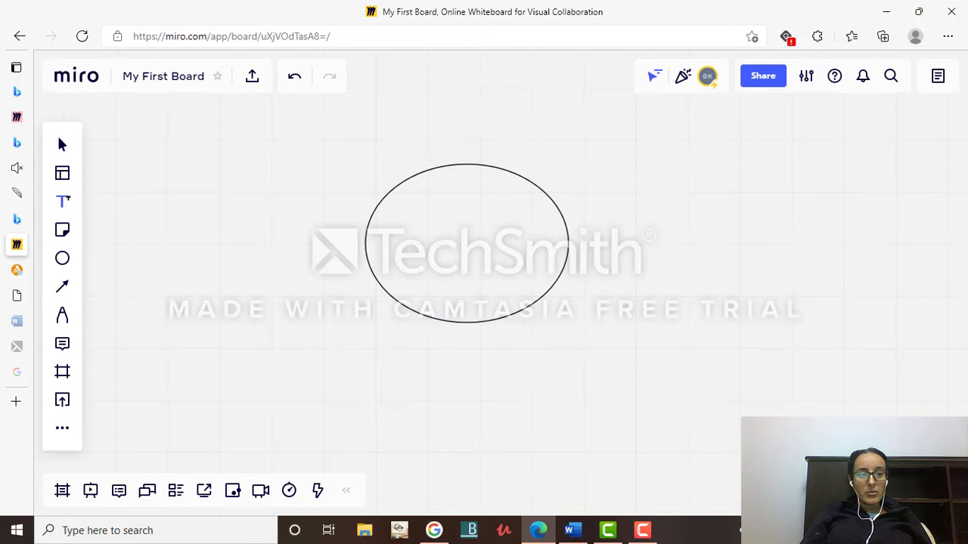
pyautogui.click(155, 219)
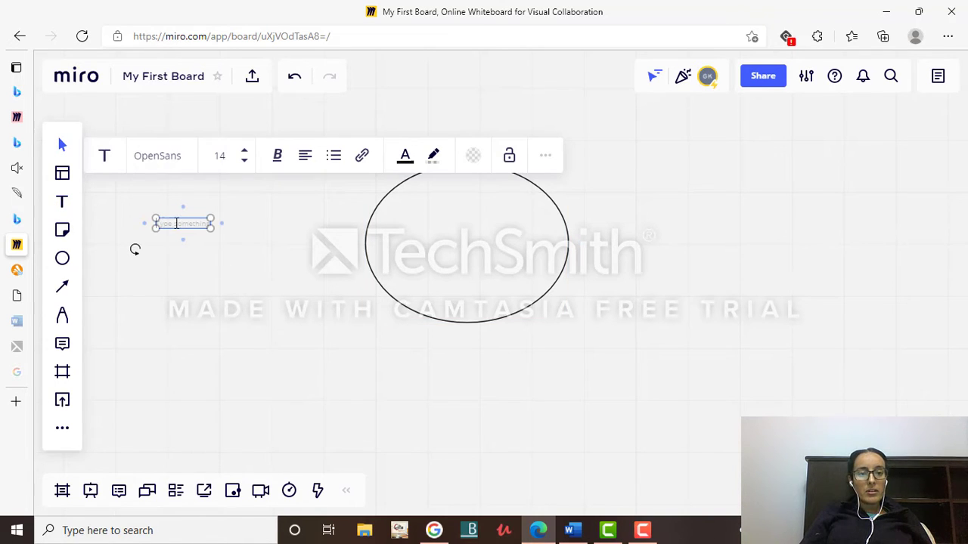
pyautogui.write('gurman')
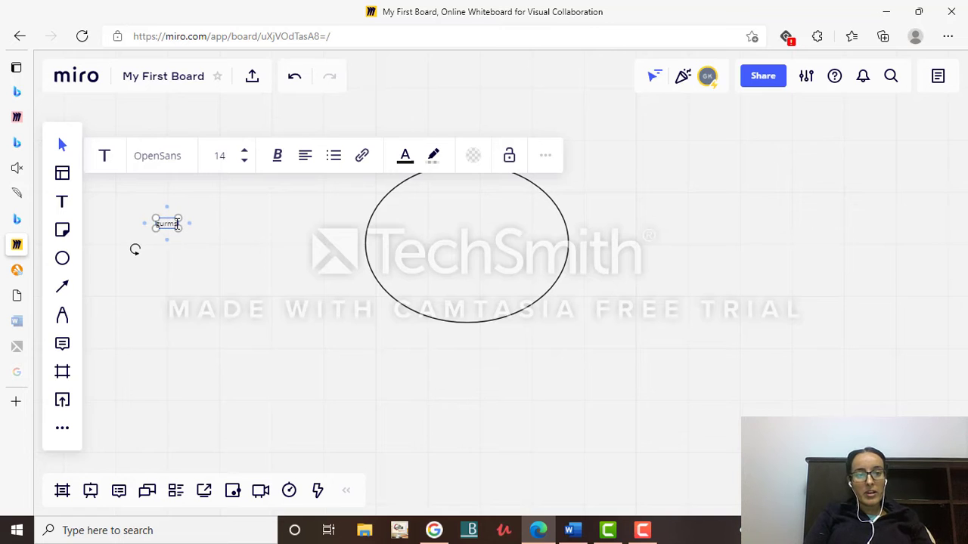
pyautogui.press('BackSpace')
pyautogui.press('BackSpace')
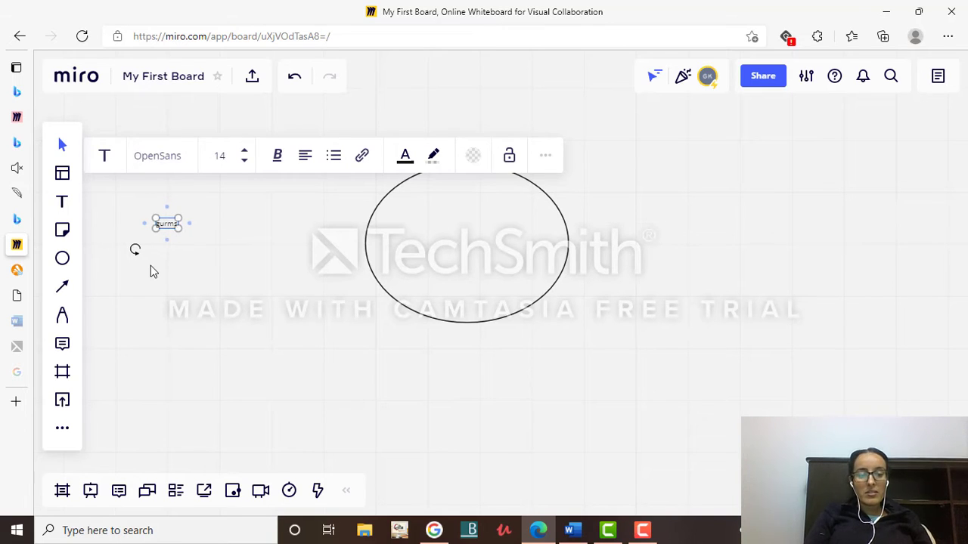
pyautogui.write('an')
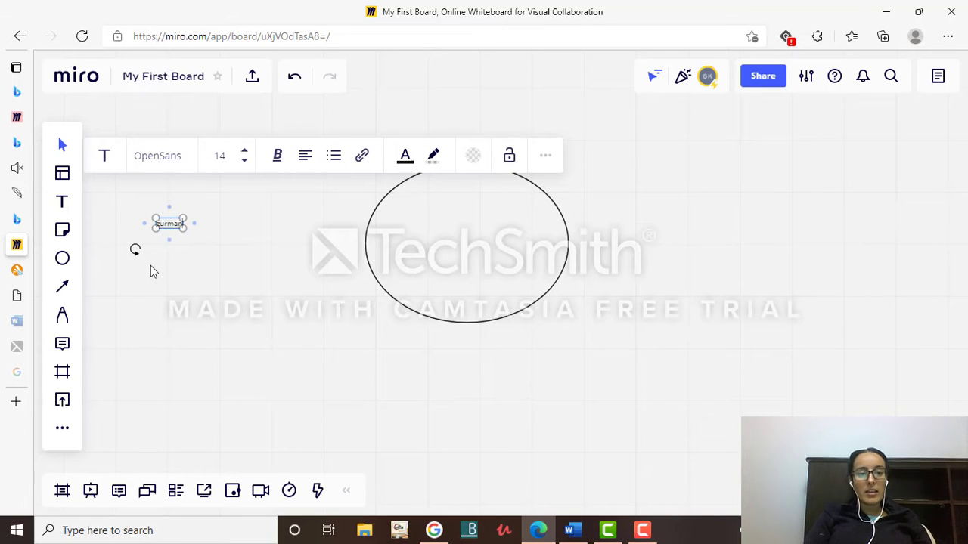
# - Place a lime green sticky note between the name text and the ellipse
pyautogui.click(62, 232)
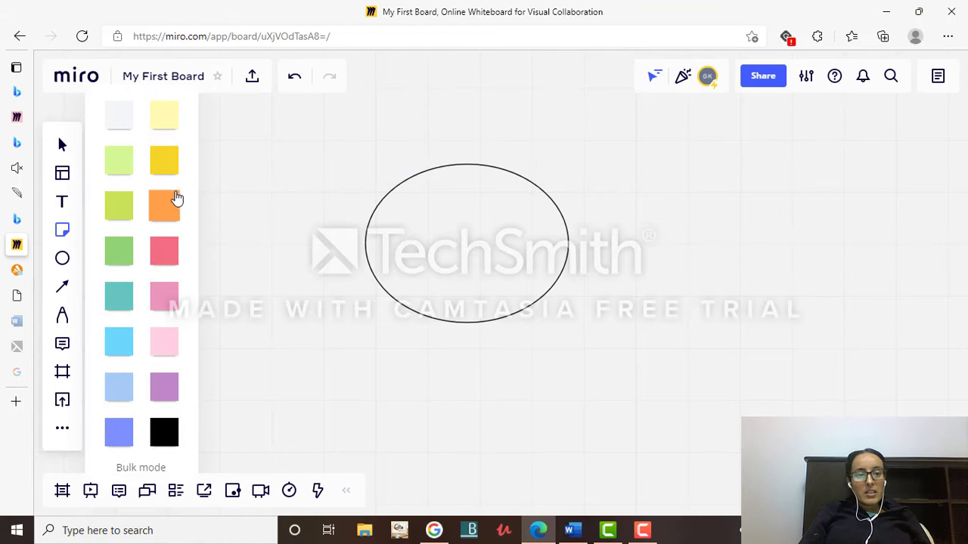
pyautogui.click(125, 210)
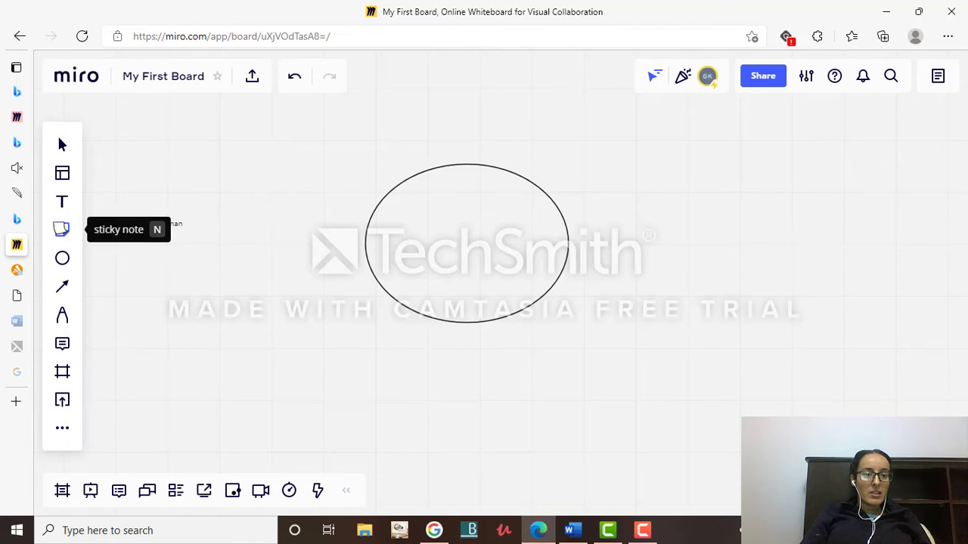
pyautogui.click(263, 175)
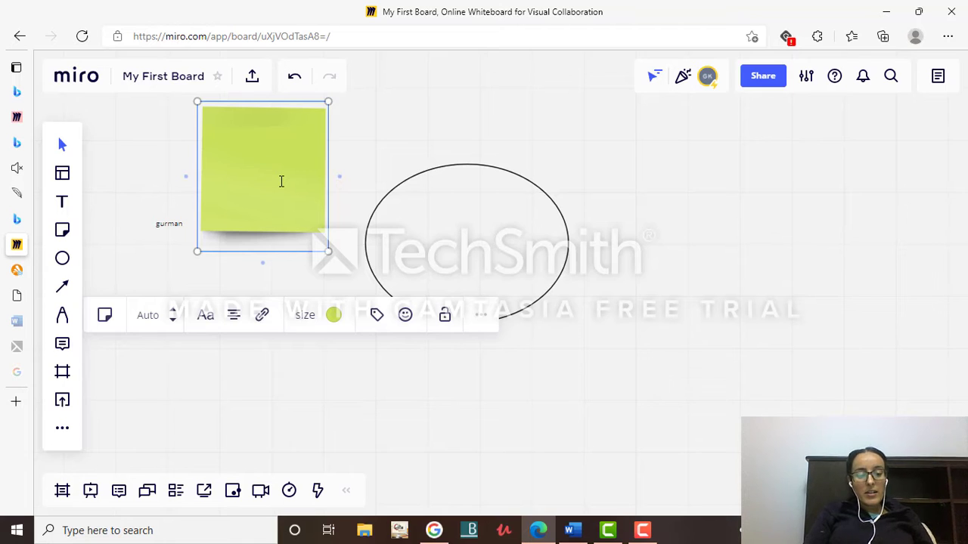
# - Write "Hello" on the green sticky note and erase it again
pyautogui.write('Hello')
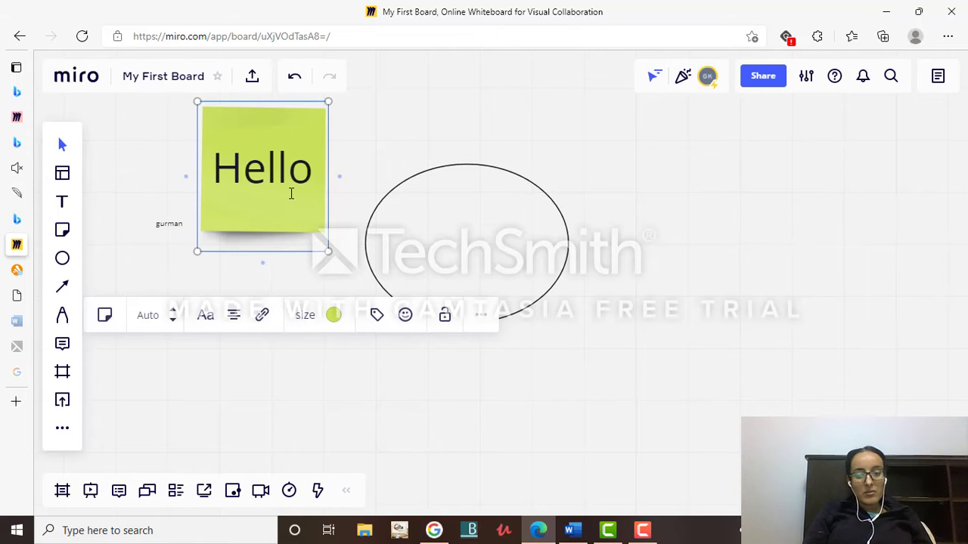
pyautogui.press('BackSpace')
pyautogui.press('BackSpace')
pyautogui.press('BackSpace')
pyautogui.press('BackSpace')
pyautogui.press('BackSpace')
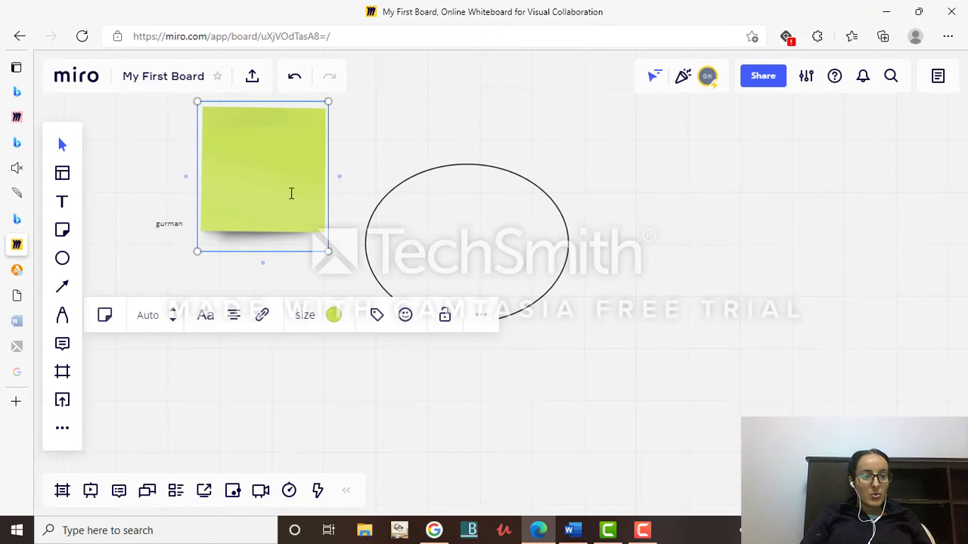
# - Draw a diamond shape to the right of the ellipse, somewhat smaller than the ellipse
pyautogui.click(64, 260)
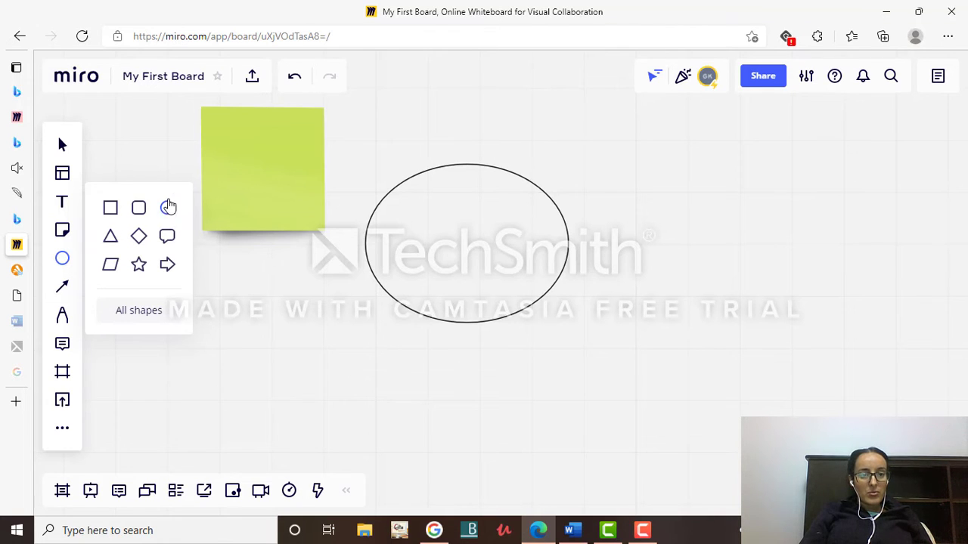
pyautogui.click(138, 236)
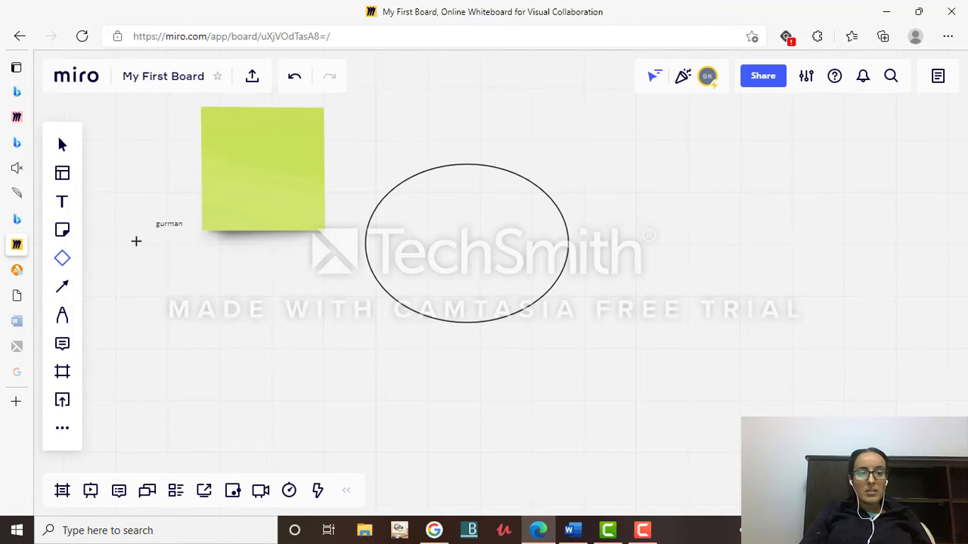
pyautogui.moveTo(665, 210); pyautogui.dragTo(806, 340)
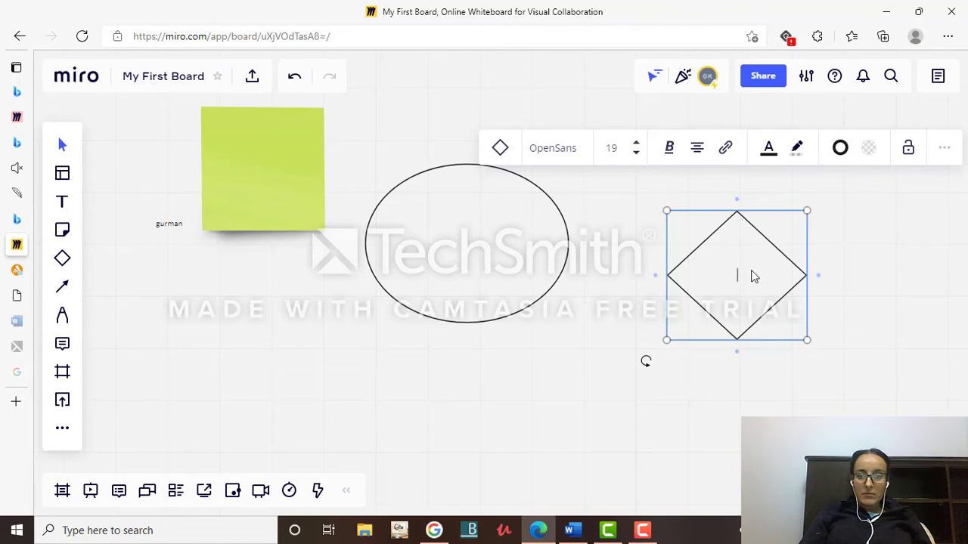
# - Give the diamond a much thicker border and colour it red-orange
pyautogui.click(839, 148)
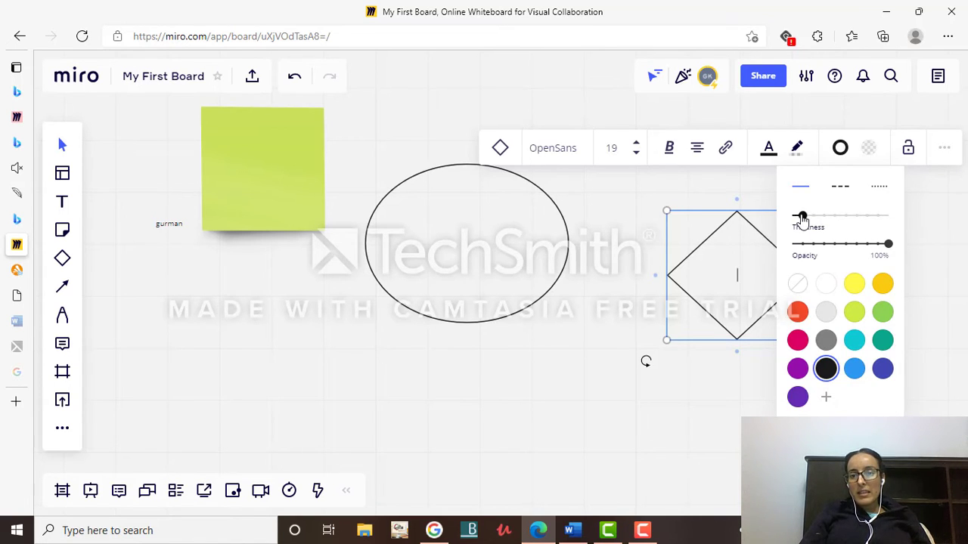
pyautogui.moveTo(802, 217); pyautogui.dragTo(855, 218)
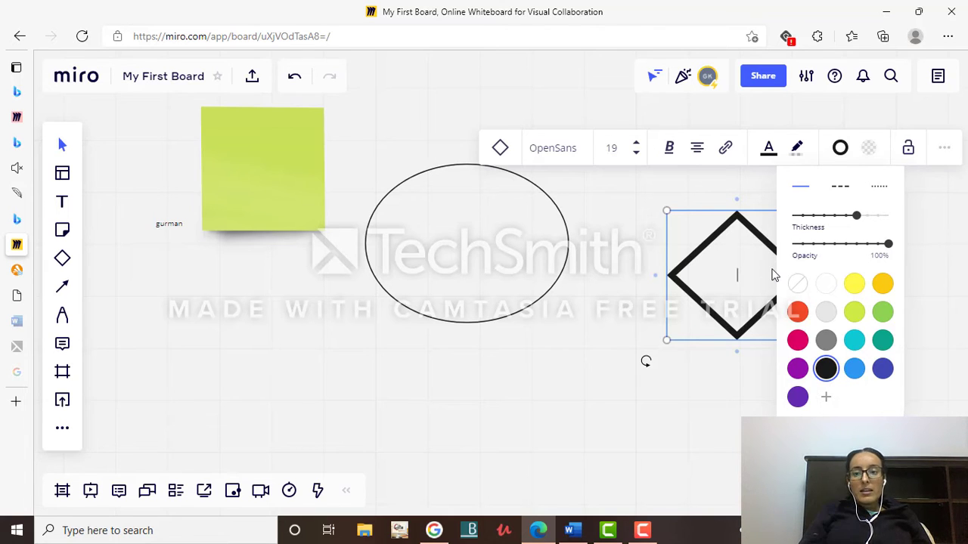
pyautogui.click(797, 313)
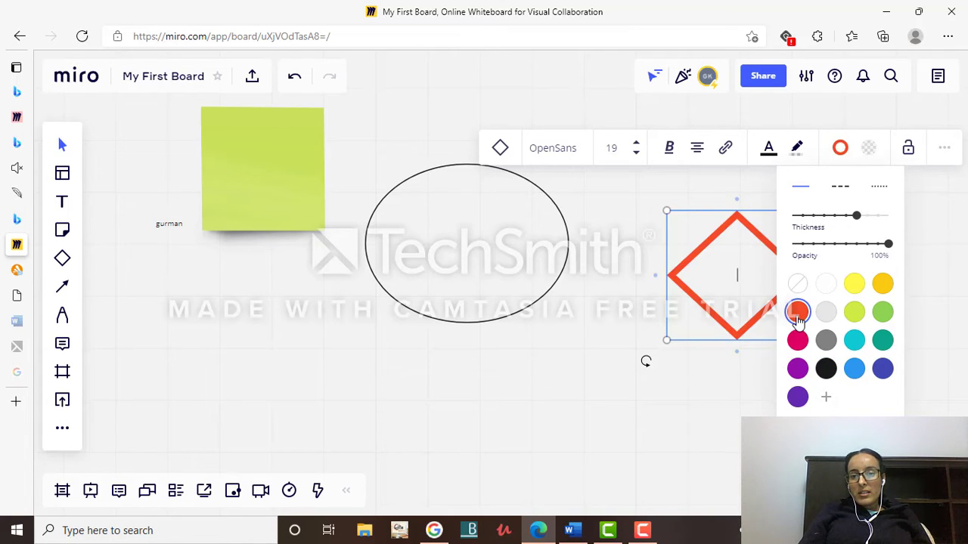
# - Fill the diamond with magenta and label it with the first name
pyautogui.click(870, 151)
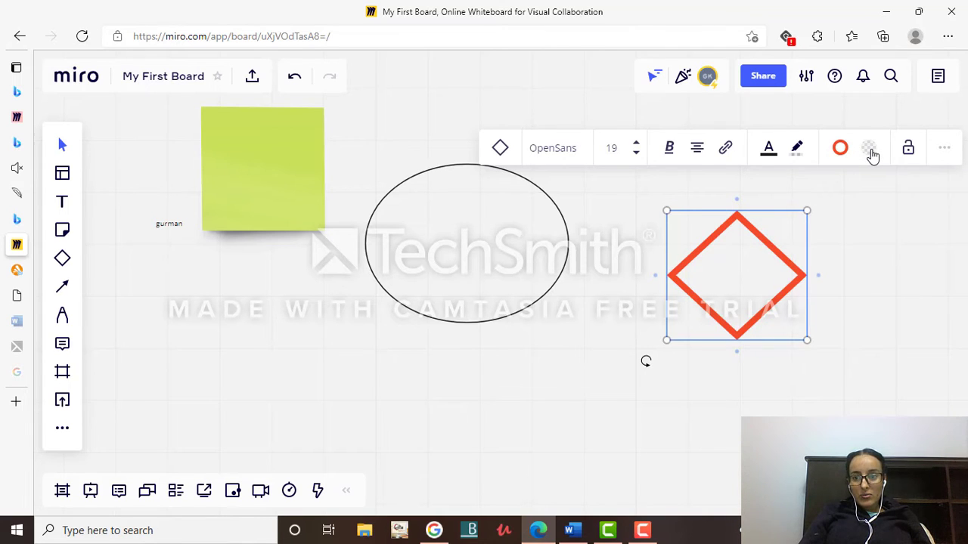
pyautogui.click(870, 151)
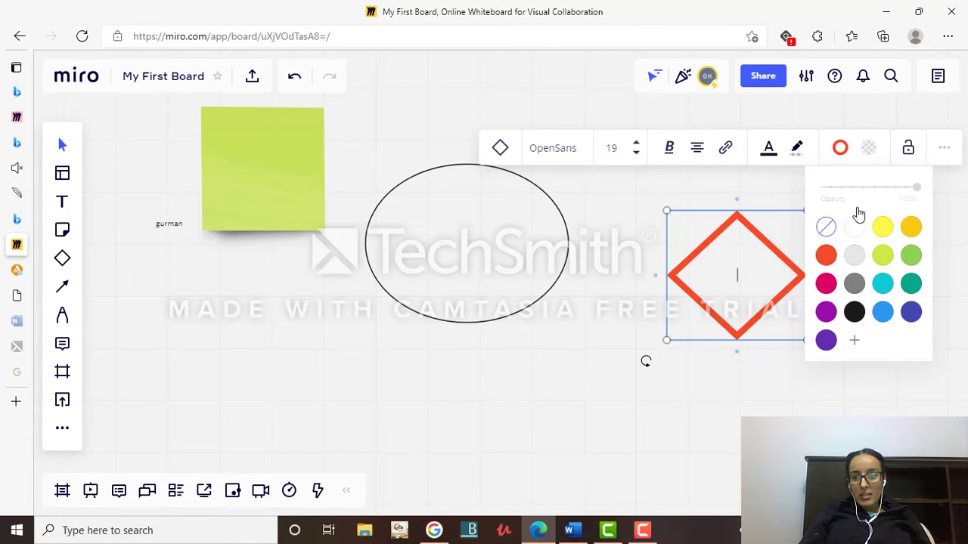
pyautogui.click(826, 285)
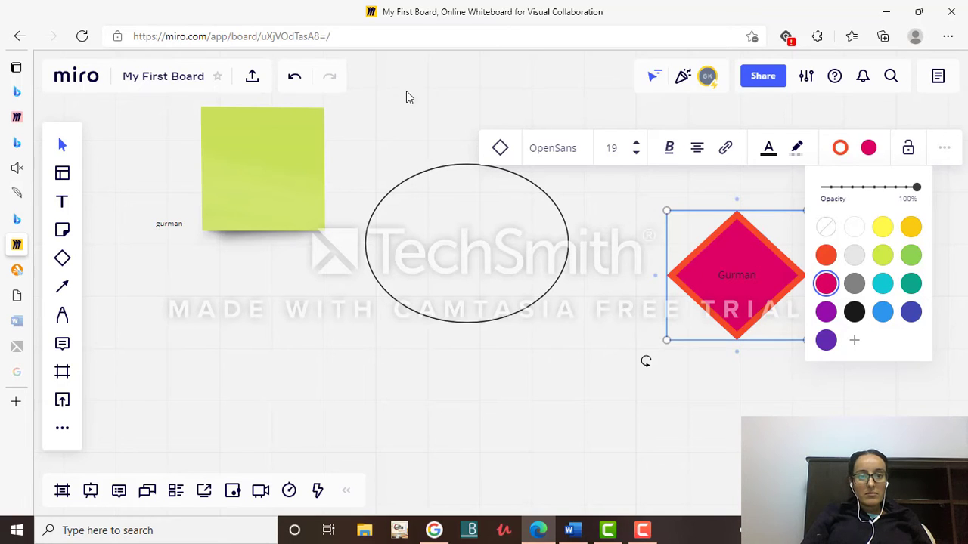
pyautogui.press('F10')
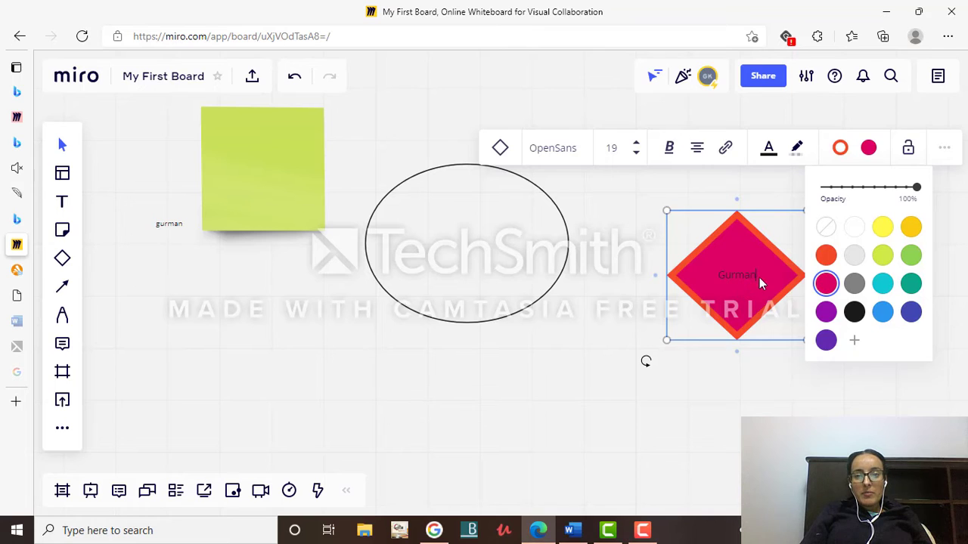
pyautogui.click(760, 280)
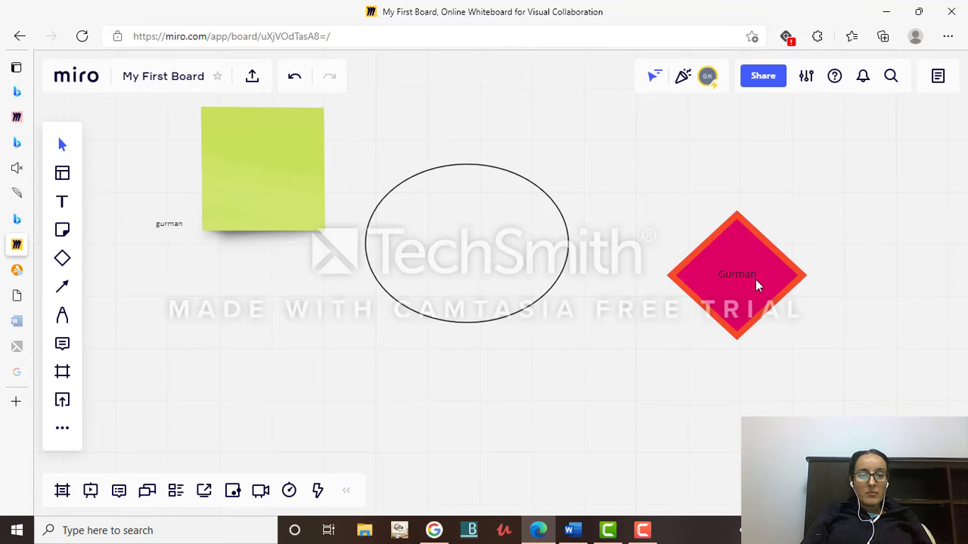
# - Connect the ellipse's right edge to the diamond's left corner with an arrow and set its line type to elbowed
pyautogui.click(64, 285)
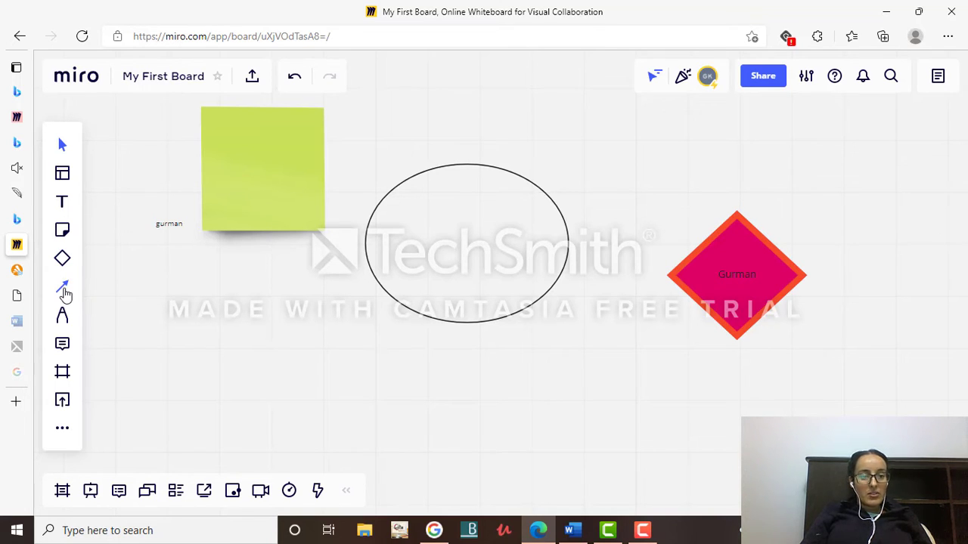
pyautogui.click(65, 291)
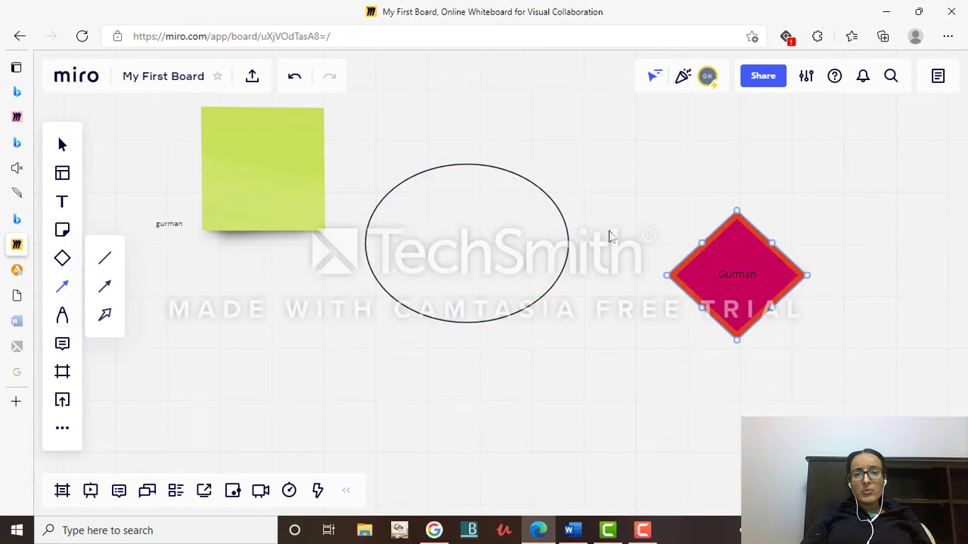
pyautogui.click(106, 287)
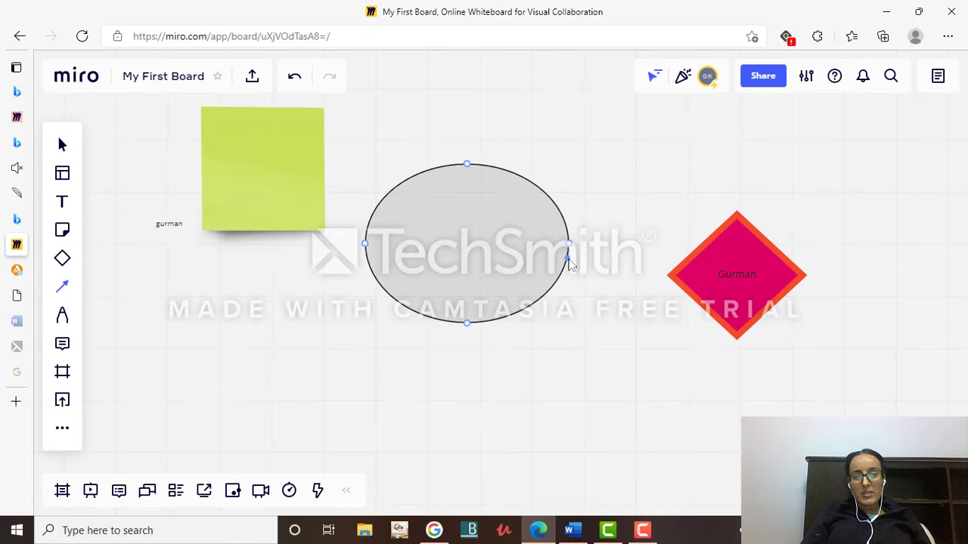
pyautogui.moveTo(568, 259); pyautogui.dragTo(665, 276)
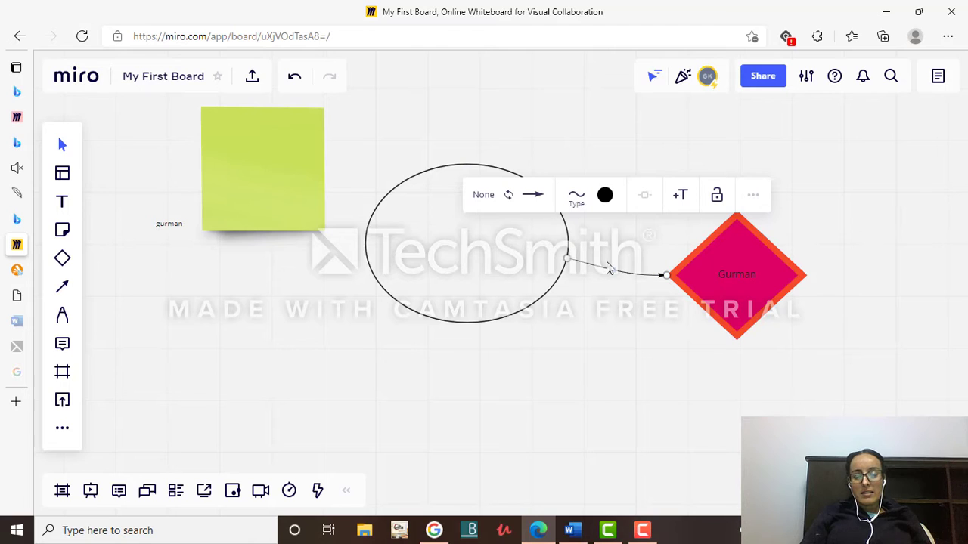
pyautogui.click(577, 201)
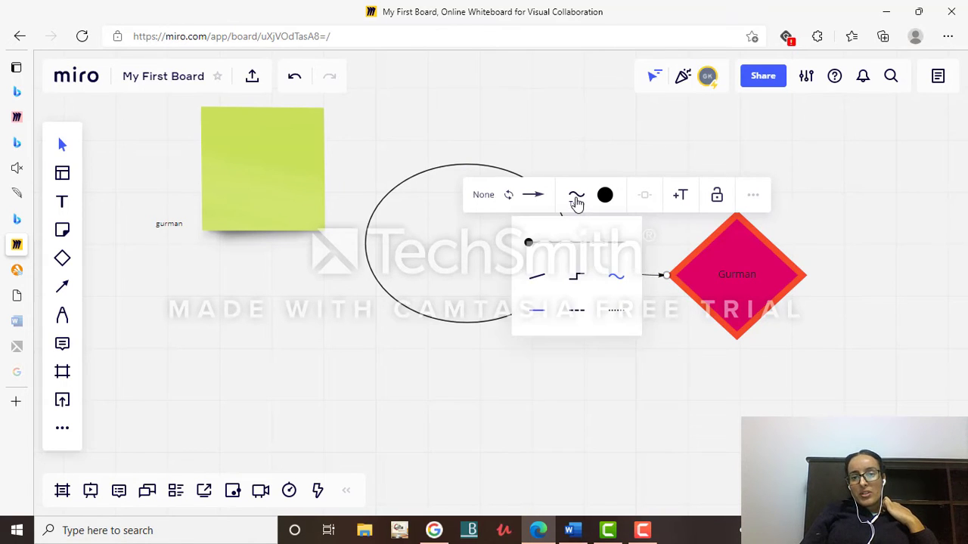
pyautogui.click(577, 281)
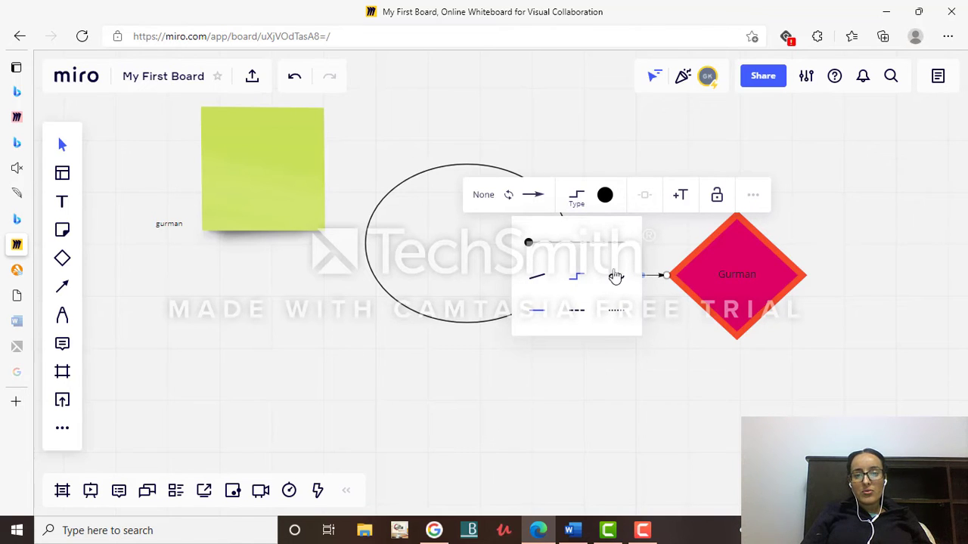
# - Make the connector between the ellipse and the diamond a curved solid line and colour it teal-green
pyautogui.click(615, 316)
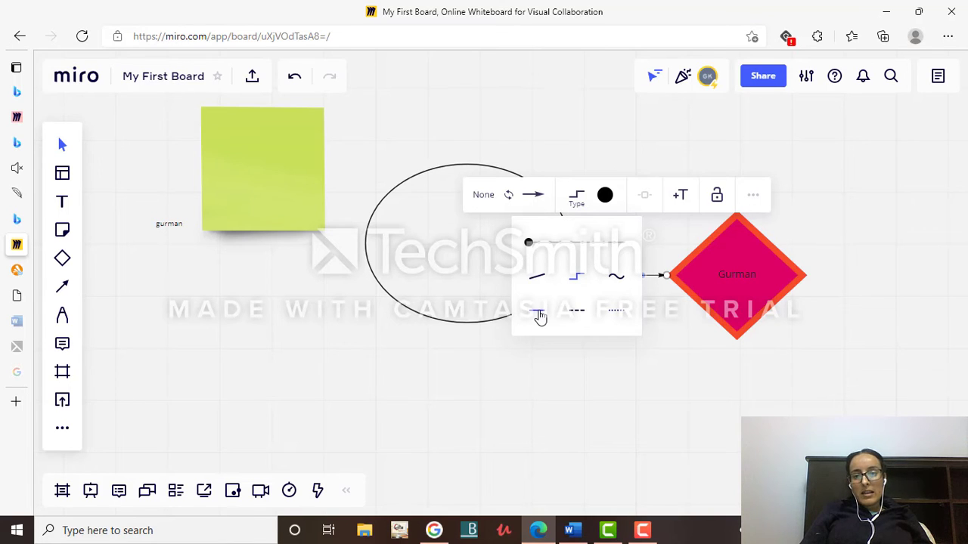
pyautogui.click(616, 283)
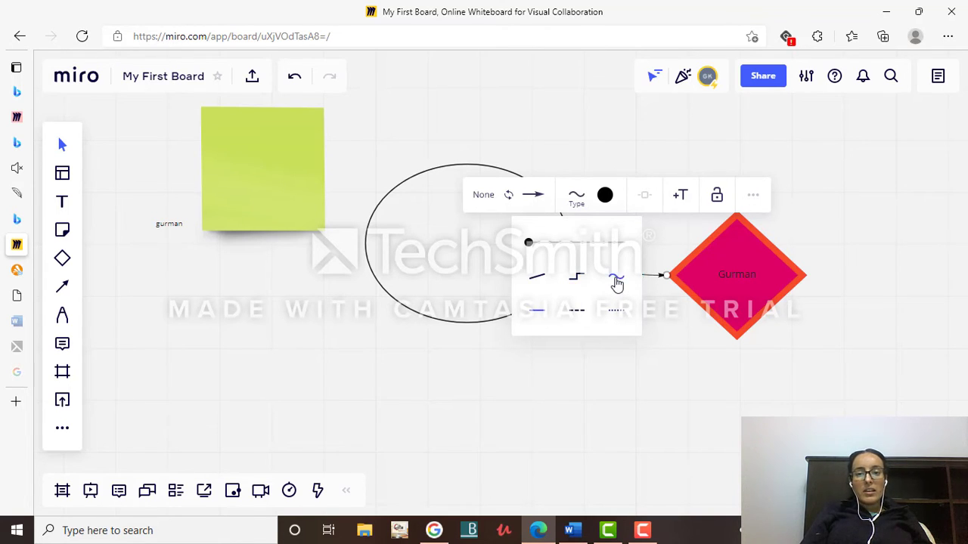
pyautogui.click(605, 198)
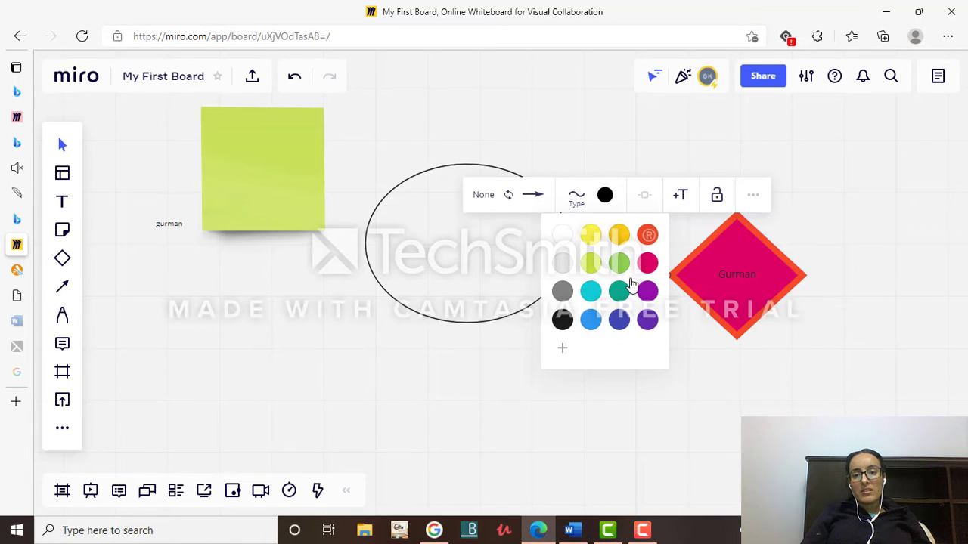
pyautogui.click(619, 294)
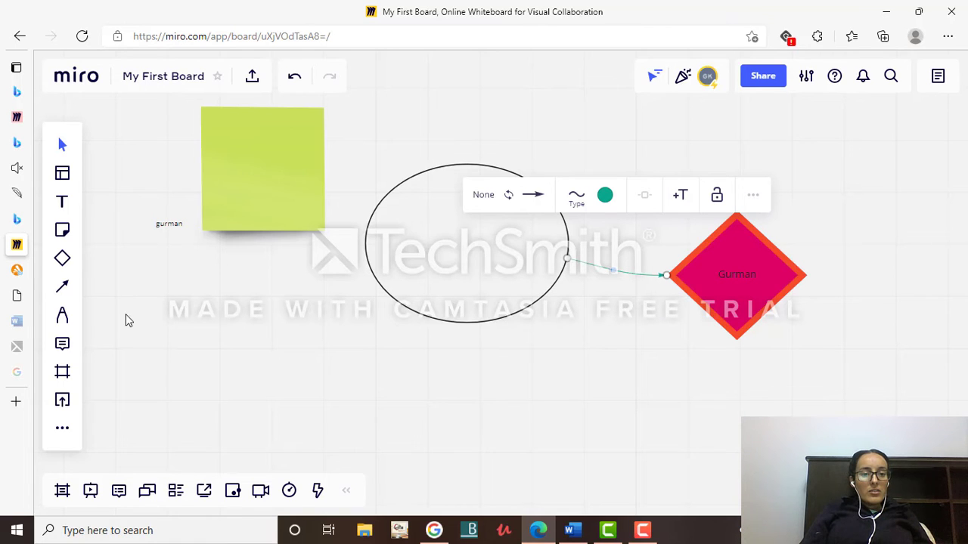
# - Scribble overlapping freehand loops with the pen below the sticky note and mark the small text beside the note with the yellow highlighter
pyautogui.click(62, 318)
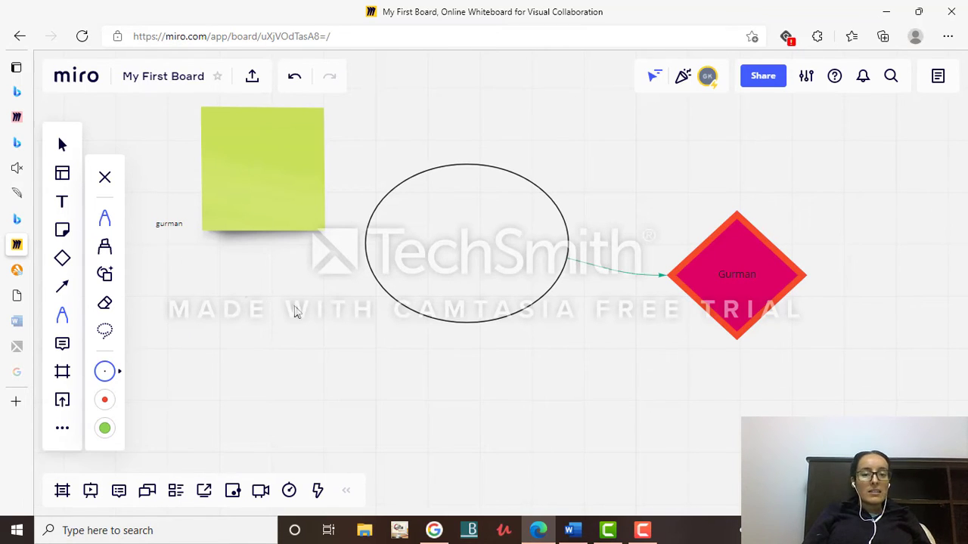
pyautogui.click(107, 220)
pyautogui.moveTo(241, 281)
pyautogui.mouseDown()
pyautogui.moveTo(260, 346)
pyautogui.moveTo(328, 331)
pyautogui.moveTo(310, 348)
pyautogui.moveTo(396, 368)
pyautogui.moveTo(261, 332)
pyautogui.mouseUp()
pyautogui.moveTo(203, 382); pyautogui.dragTo(237, 344)
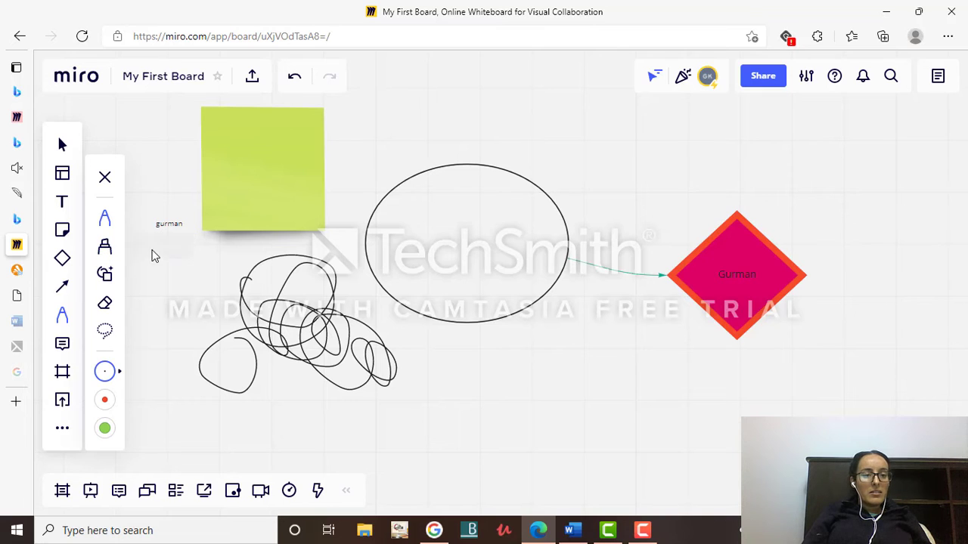
pyautogui.click(105, 250)
pyautogui.moveTo(168, 225); pyautogui.dragTo(147, 226)
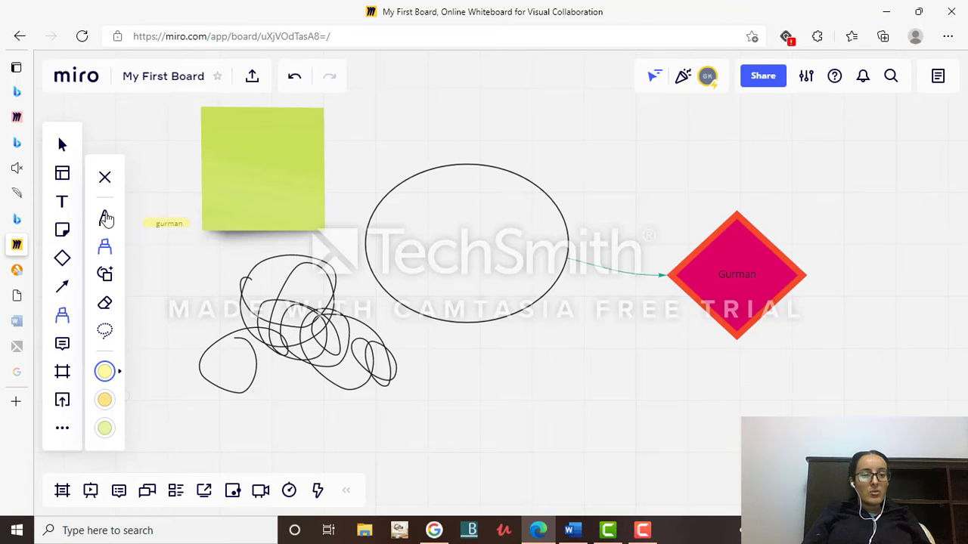
# - Attach the comment "well done" to the magenta diamond and post it
pyautogui.click(64, 344)
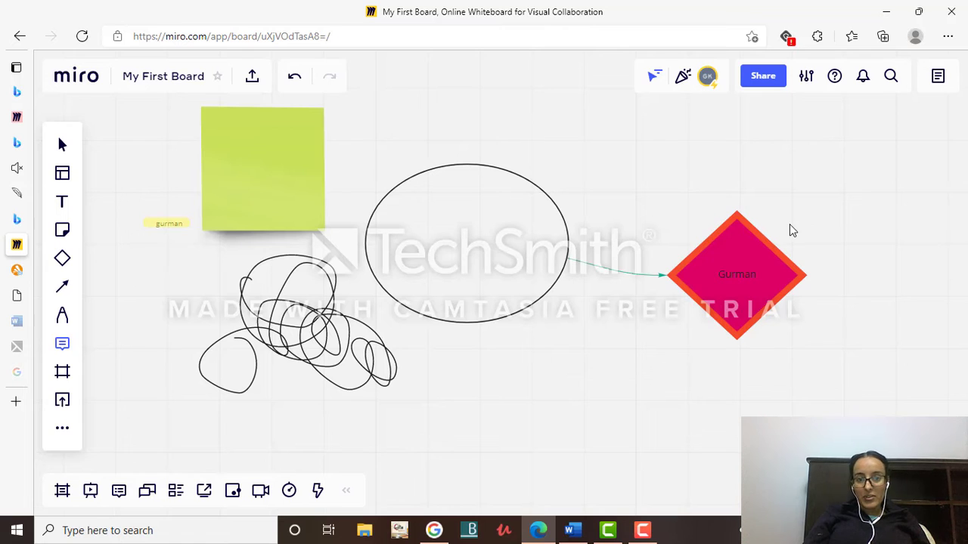
pyautogui.click(62, 343)
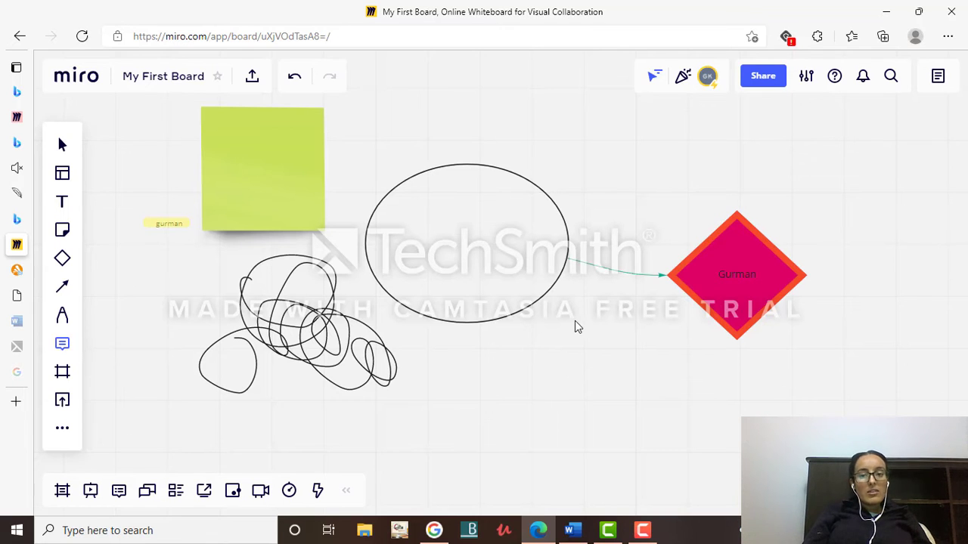
pyautogui.click(757, 256)
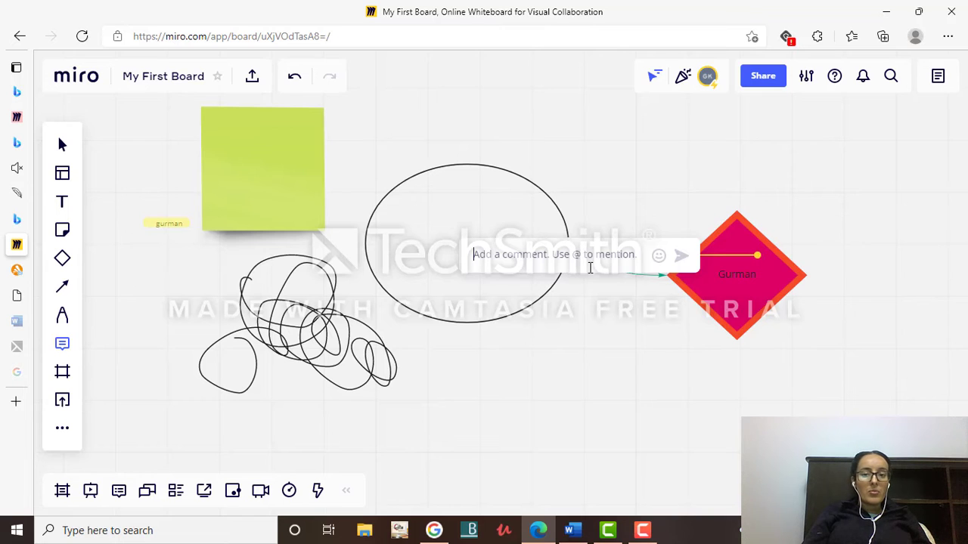
pyautogui.write('we')
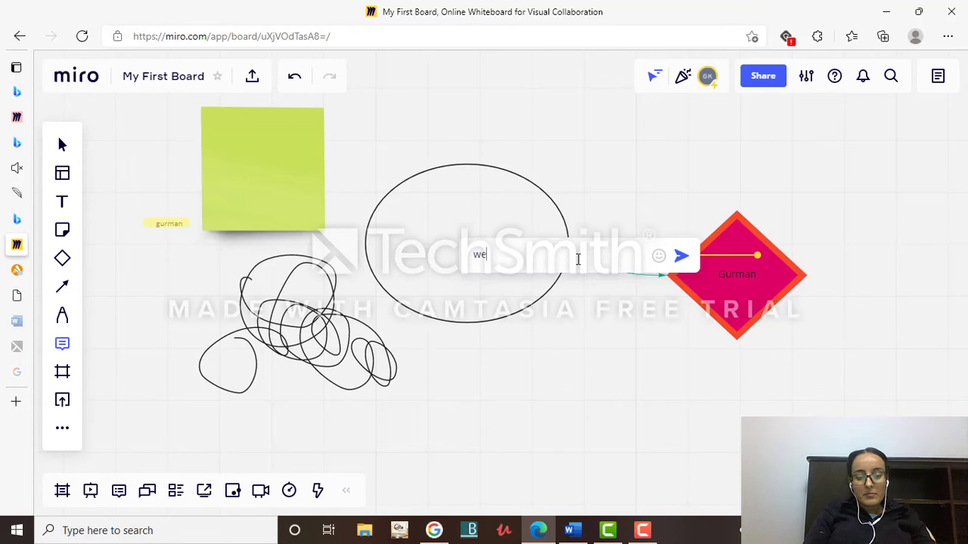
pyautogui.write('ll done')
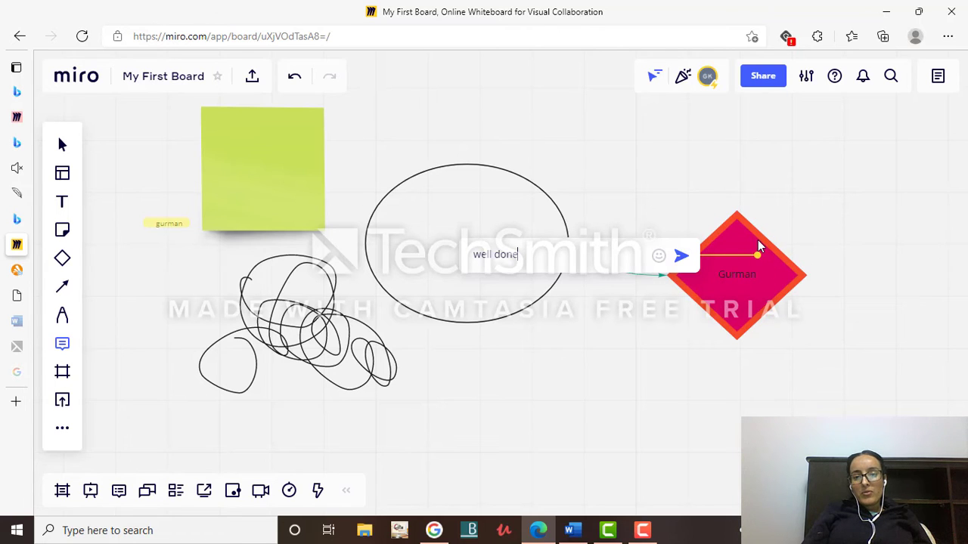
pyautogui.click(681, 258)
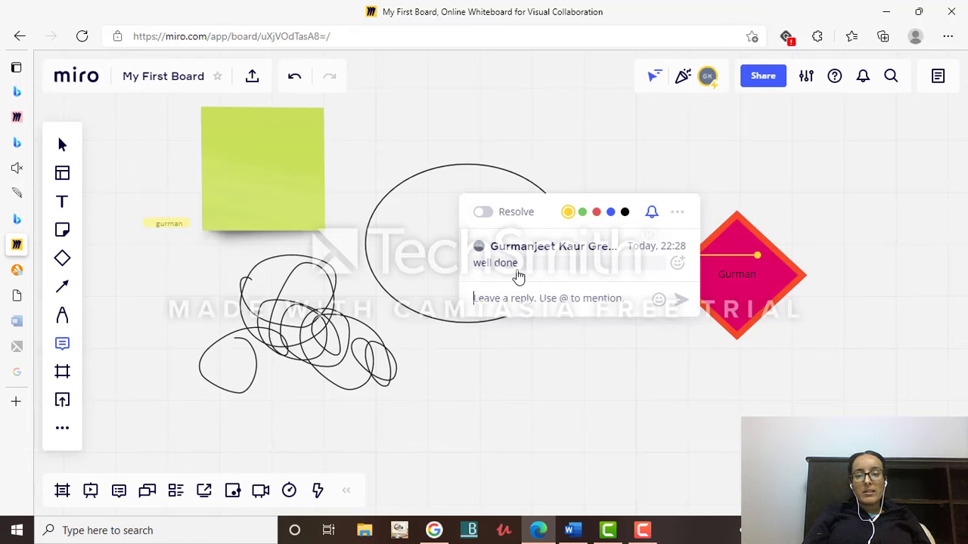
# - Add an A4 frame to the board alongside the existing objects
pyautogui.click(64, 374)
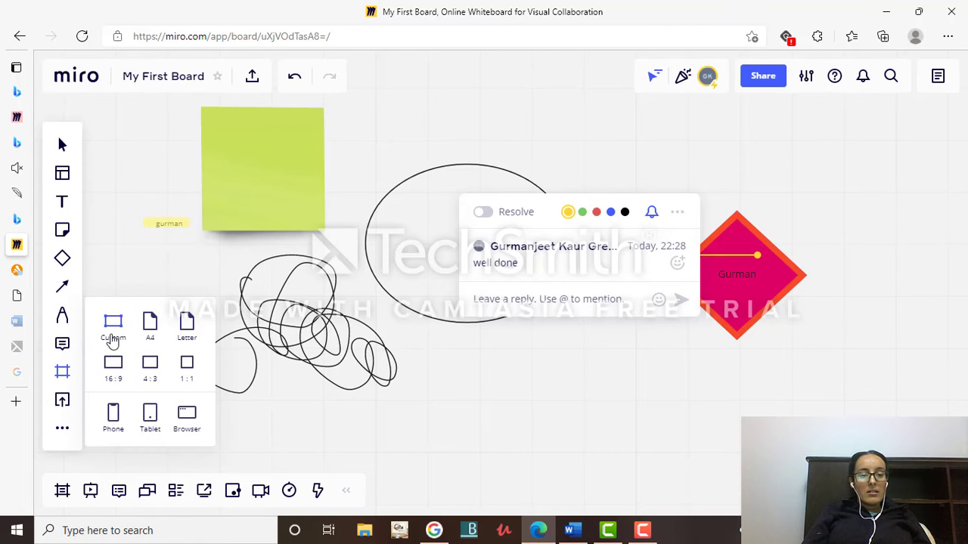
pyautogui.click(149, 324)
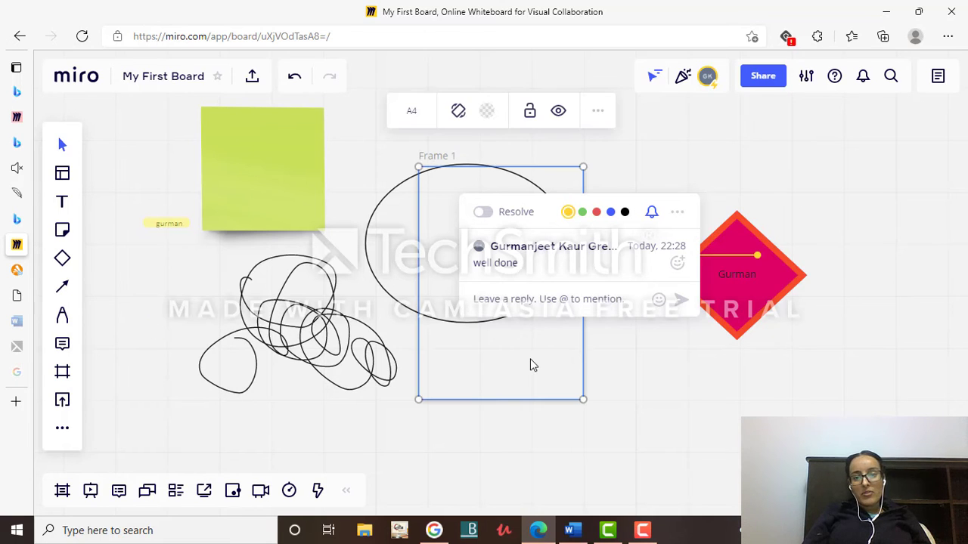
# - Select all objects on the board and delete them
pyautogui.click(66, 148)
pyautogui.moveTo(146, 120); pyautogui.dragTo(351, 202)
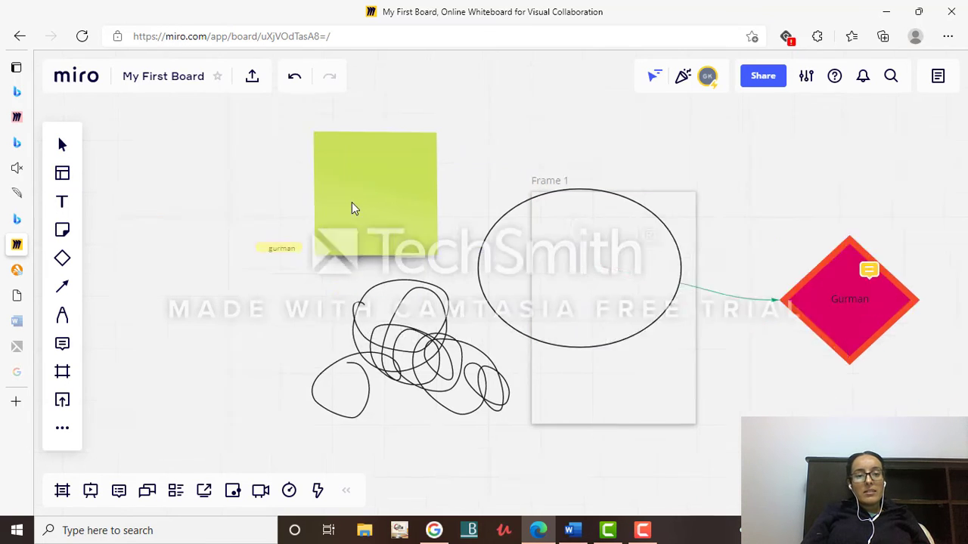
pyautogui.moveTo(301, 154); pyautogui.dragTo(252, 169)
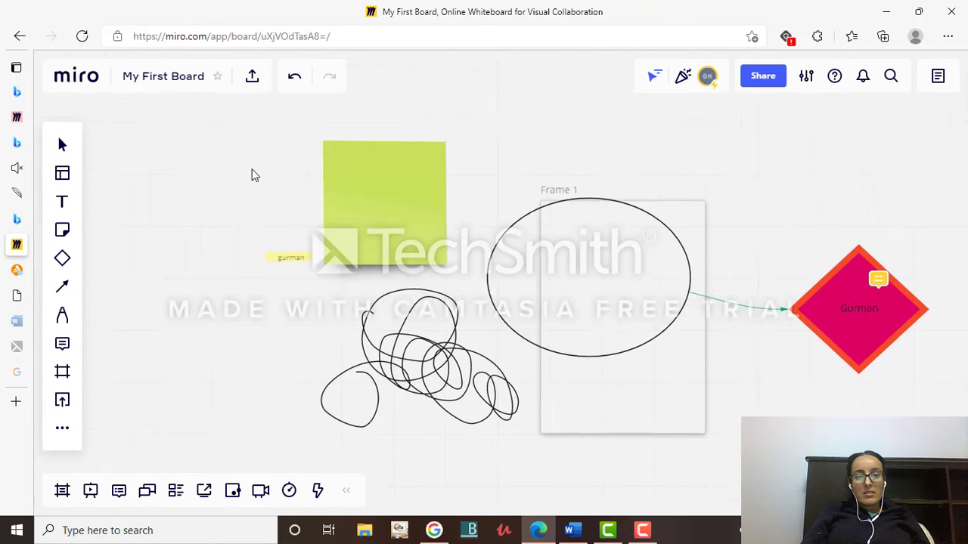
pyautogui.click(65, 146)
pyautogui.moveTo(190, 141)
pyautogui.mouseDown()
pyautogui.moveTo(244, 145)
pyautogui.moveTo(864, 367)
pyautogui.moveTo(920, 444)
pyautogui.moveTo(926, 468)
pyautogui.mouseUp()
pyautogui.press('Delete')
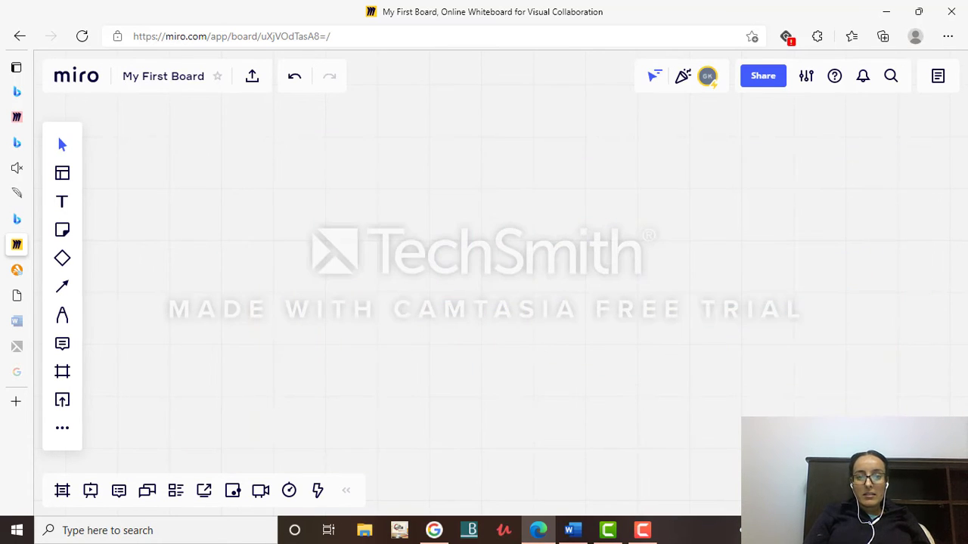
# - Place an A4 frame on the empty board
pyautogui.click(61, 374)
pyautogui.click(147, 337)
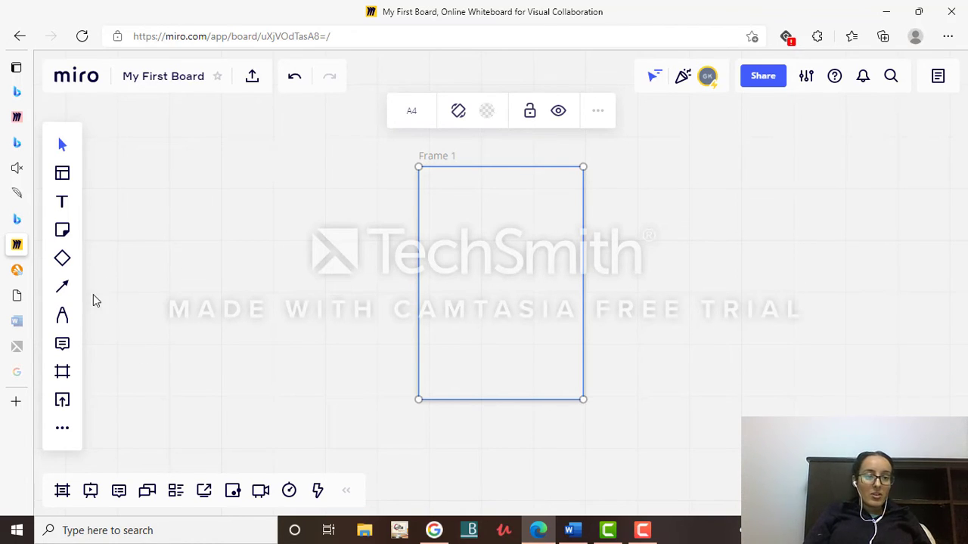
pyautogui.doubleClick(447, 157)
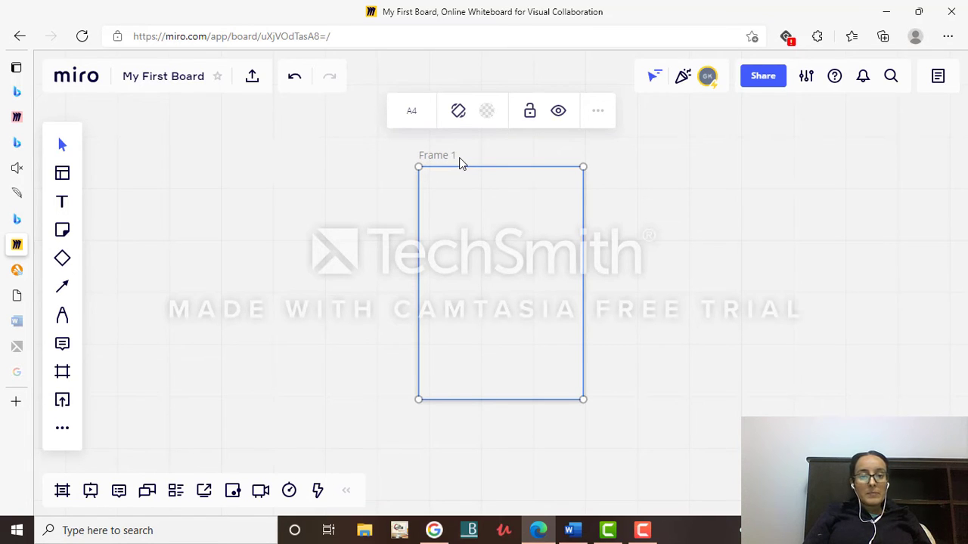
# - Add the text "hello" in the upper-left corner of the A4 frame
pyautogui.click(62, 202)
pyautogui.click(429, 186)
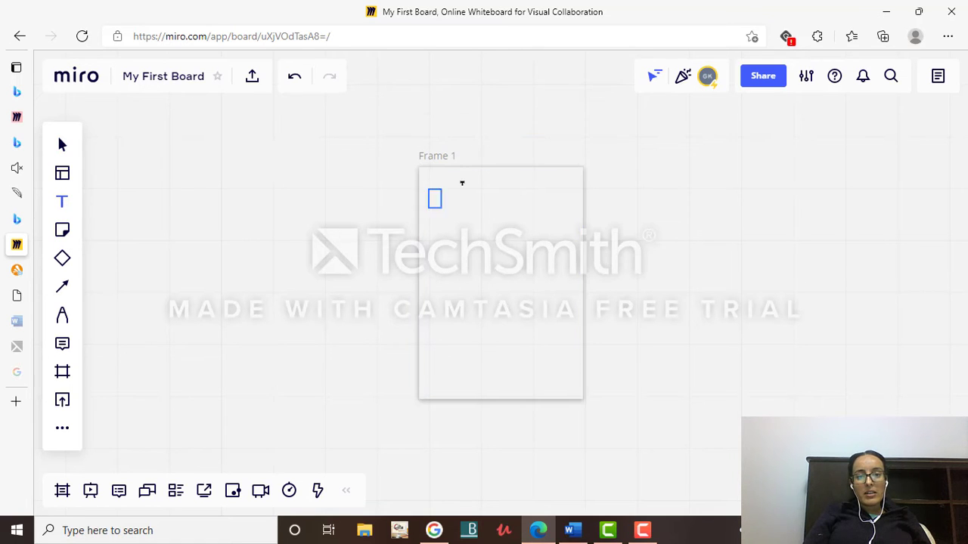
pyautogui.click(462, 183)
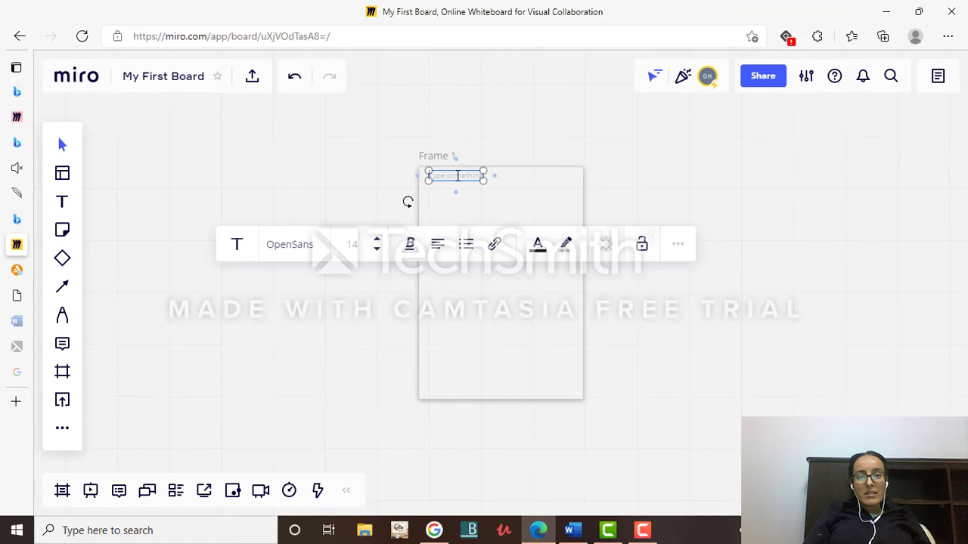
pyautogui.write('Hello')
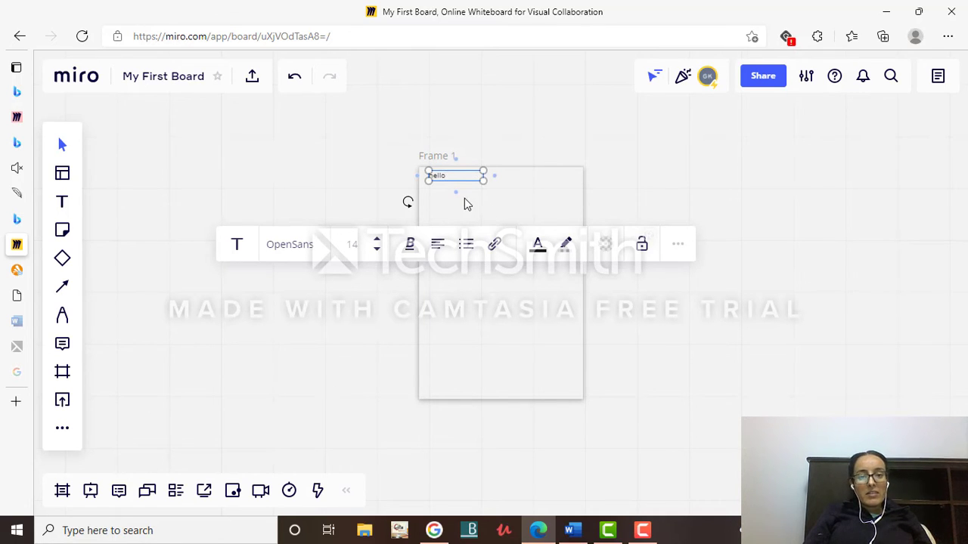
pyautogui.click(316, 182)
# - Place a lime-green sticky note in the A4 frame and move it down below the hello text
pyautogui.click(62, 233)
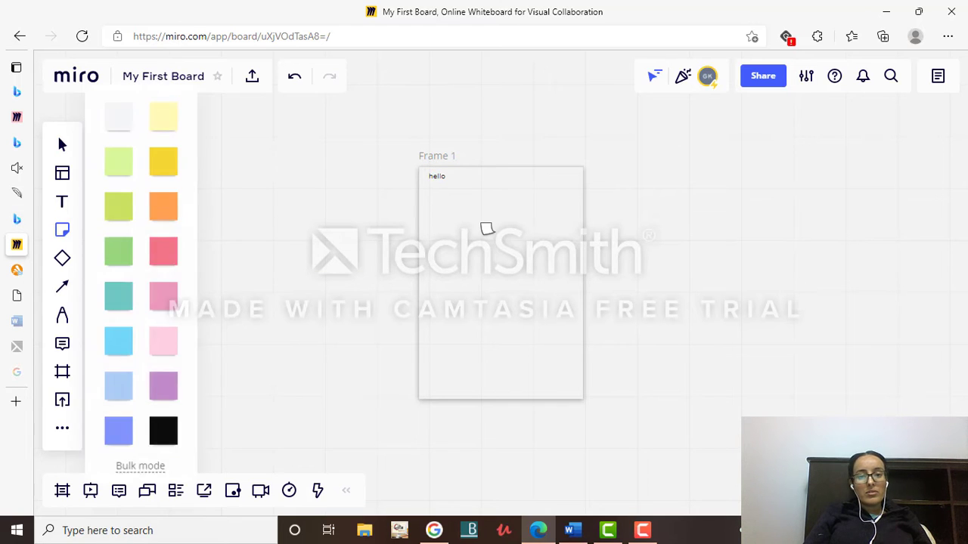
pyautogui.click(487, 228)
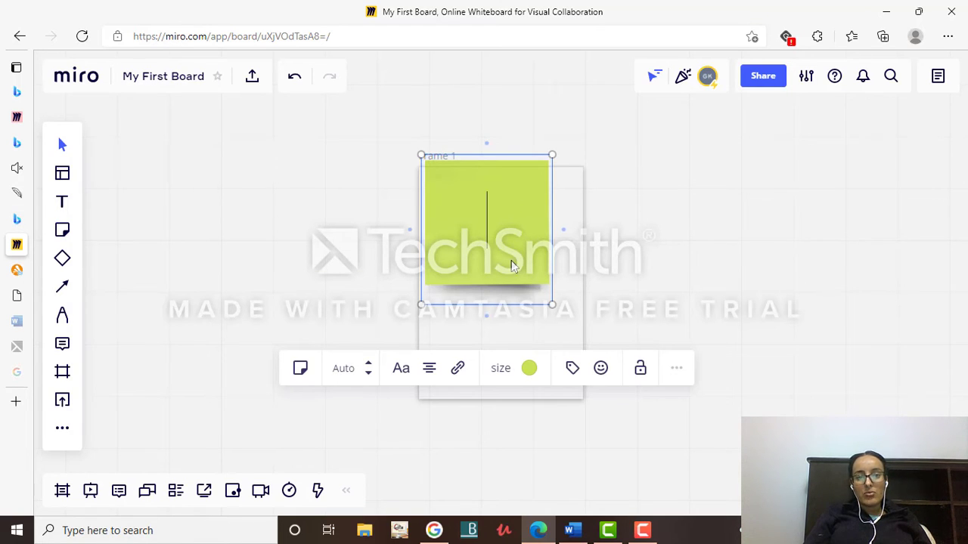
pyautogui.click(610, 234)
pyautogui.click(493, 210)
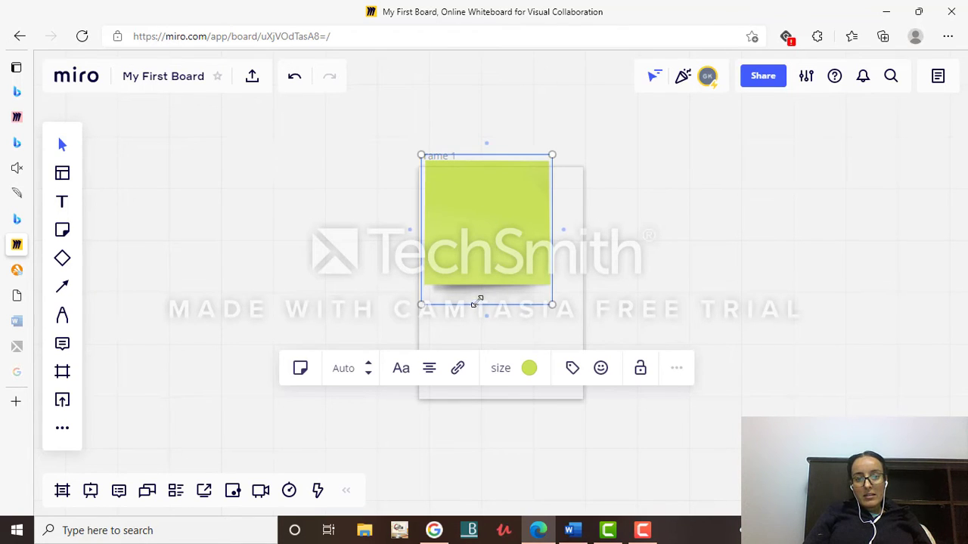
pyautogui.moveTo(482, 258); pyautogui.dragTo(479, 320)
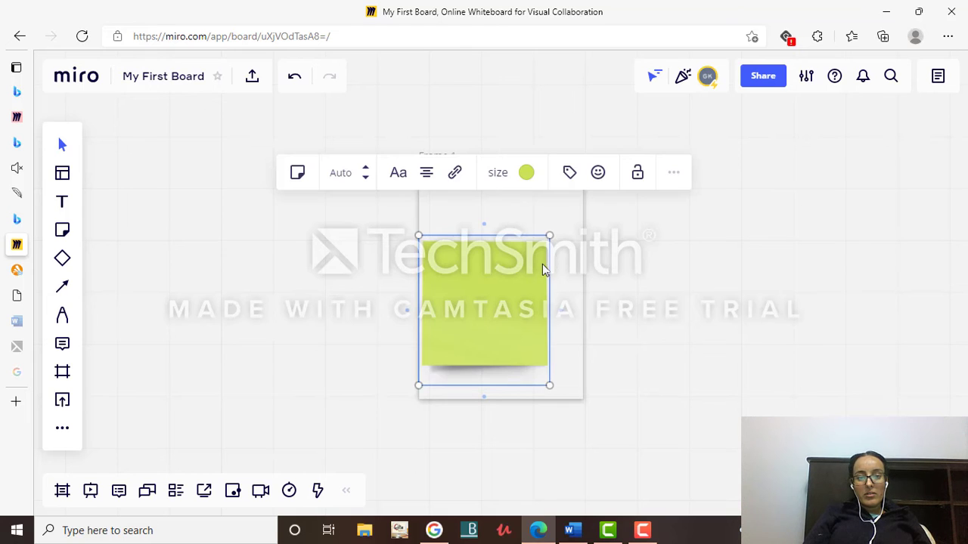
pyautogui.click(572, 238)
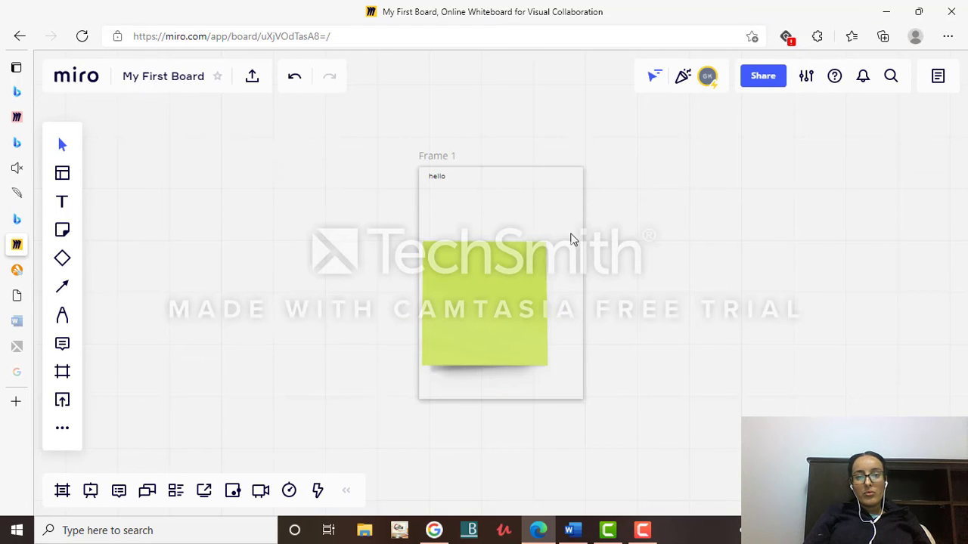
pyautogui.doubleClick(537, 185)
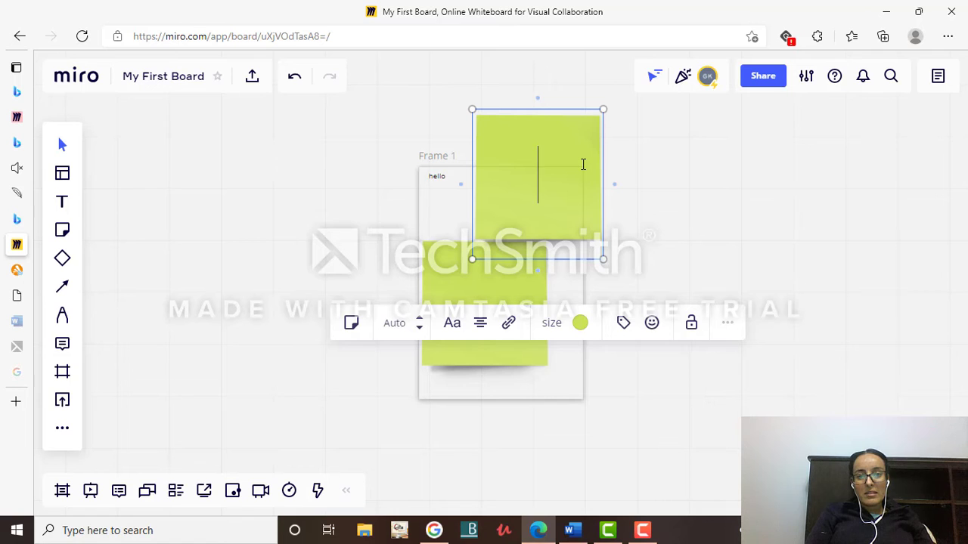
pyautogui.click(58, 152)
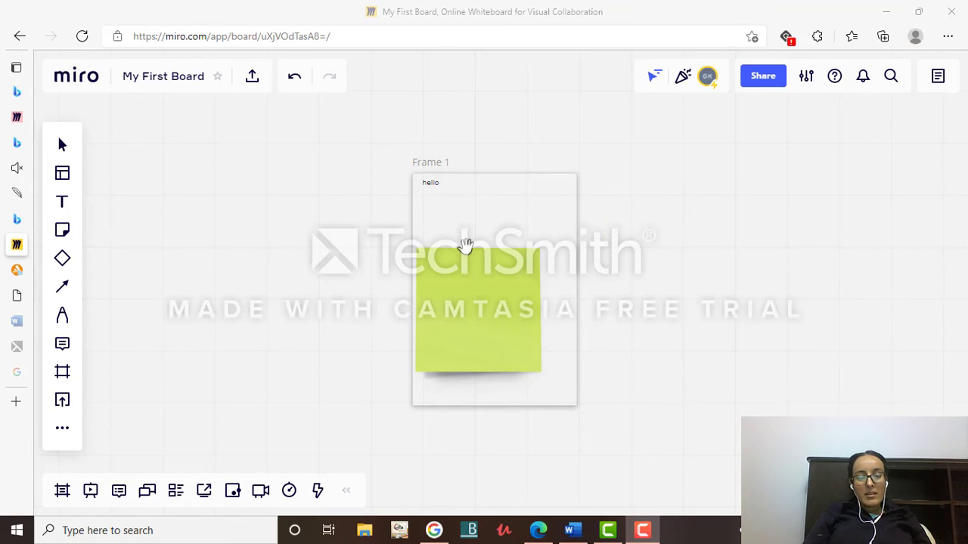
pyautogui.moveTo(432, 228); pyautogui.dragTo(423, 144)
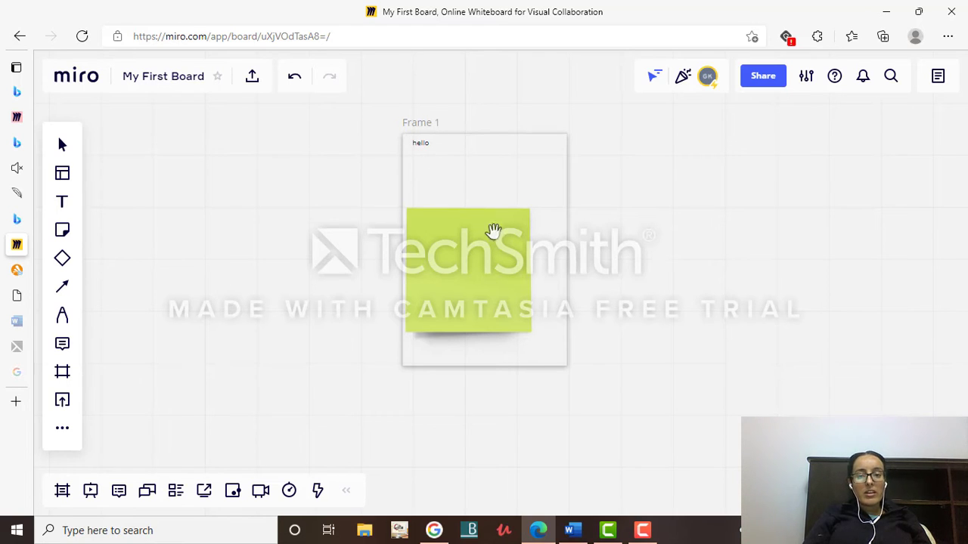
pyautogui.moveTo(479, 179); pyautogui.dragTo(251, 209)
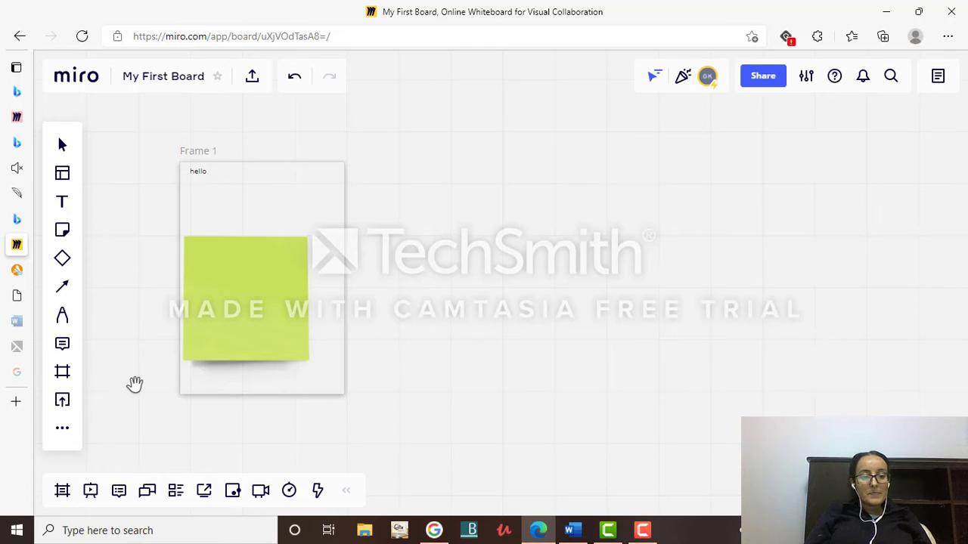
# - Look through the list of additional apps and tools, then close it
pyautogui.click(62, 430)
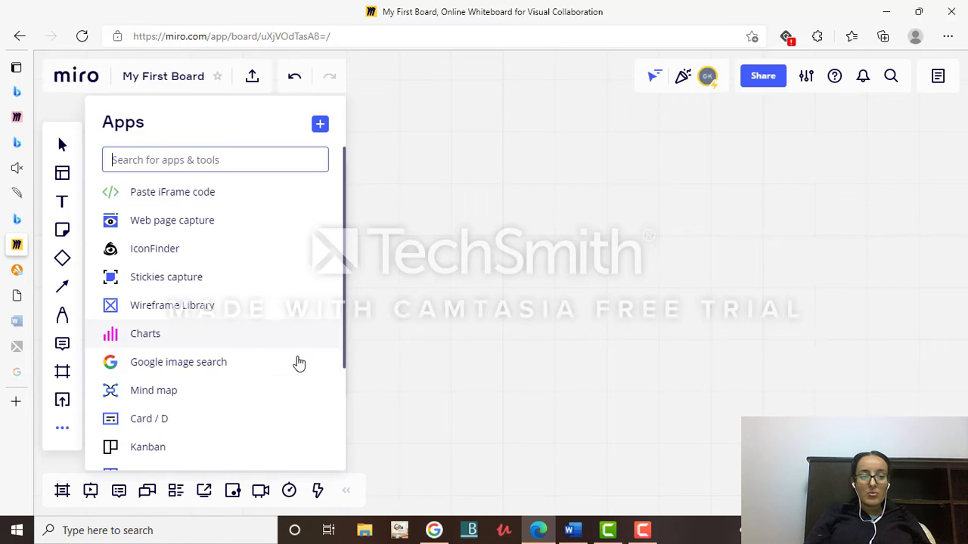
pyautogui.click(501, 334)
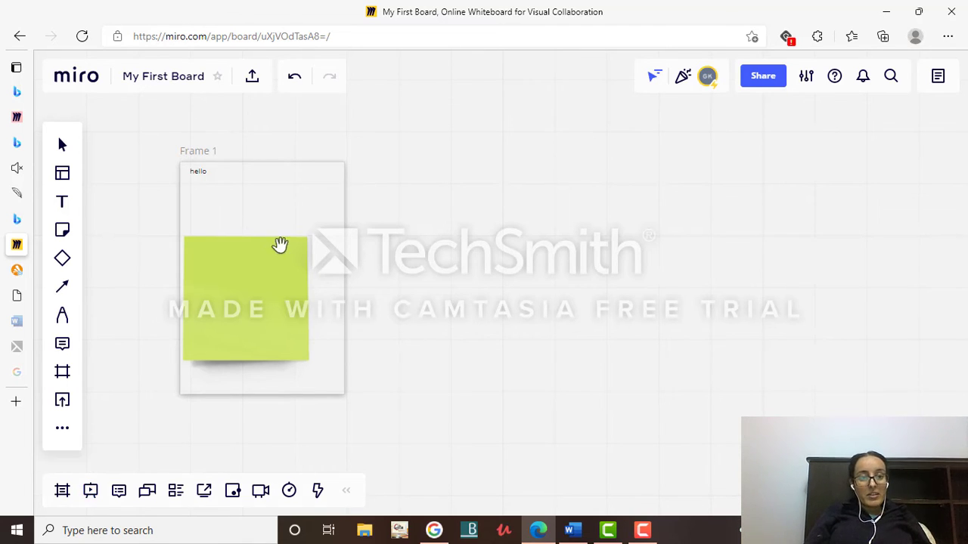
# - Start presenting the board's frame in presentation mode
pyautogui.click(91, 493)
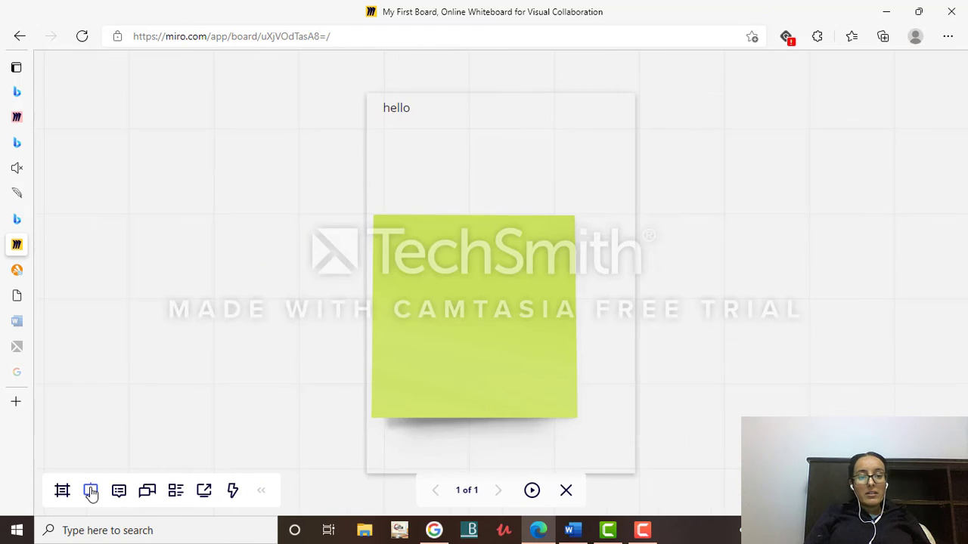
# - Play the frame presentation in full screen, then exit presentation mode and return to the board
pyautogui.click(531, 492)
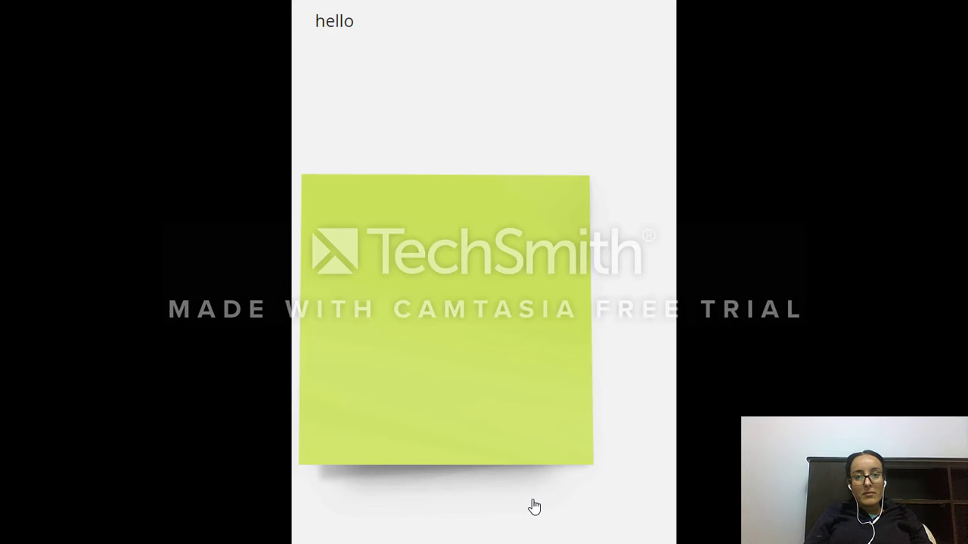
pyautogui.click(534, 504)
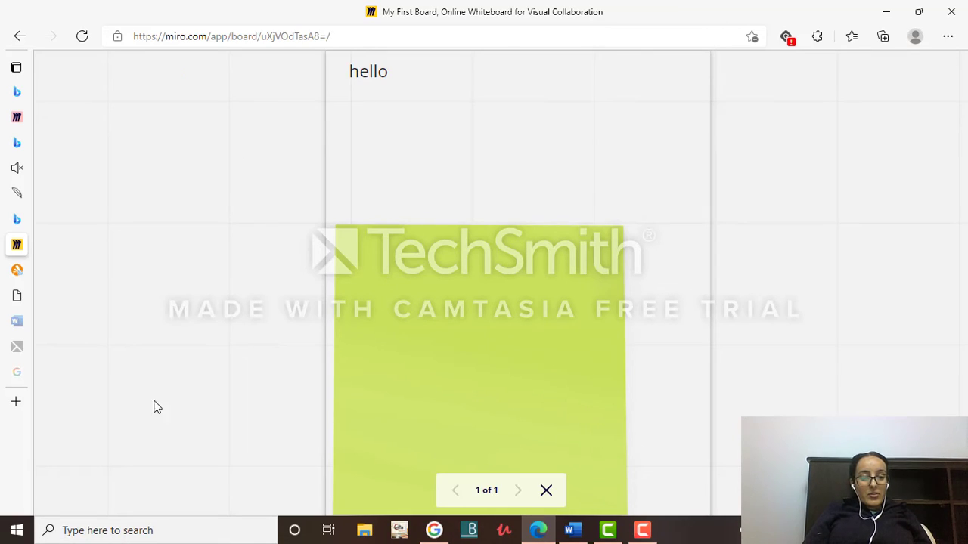
pyautogui.click(545, 490)
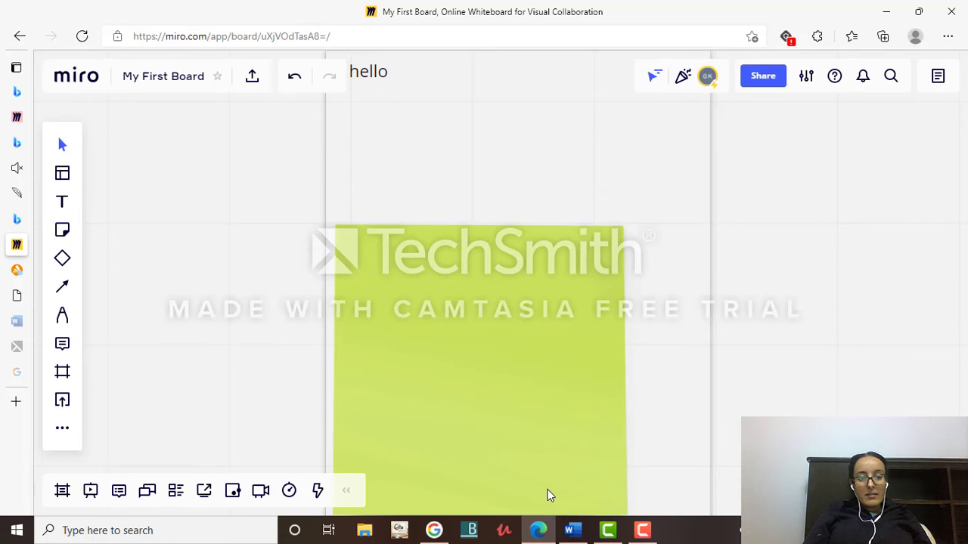
# - View the board's list of comments, then close it
pyautogui.click(119, 493)
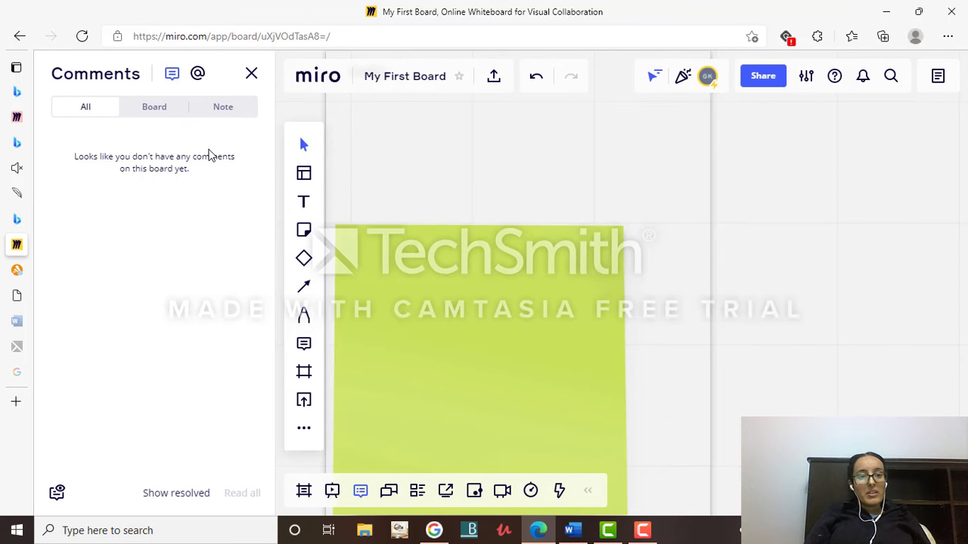
pyautogui.click(607, 223)
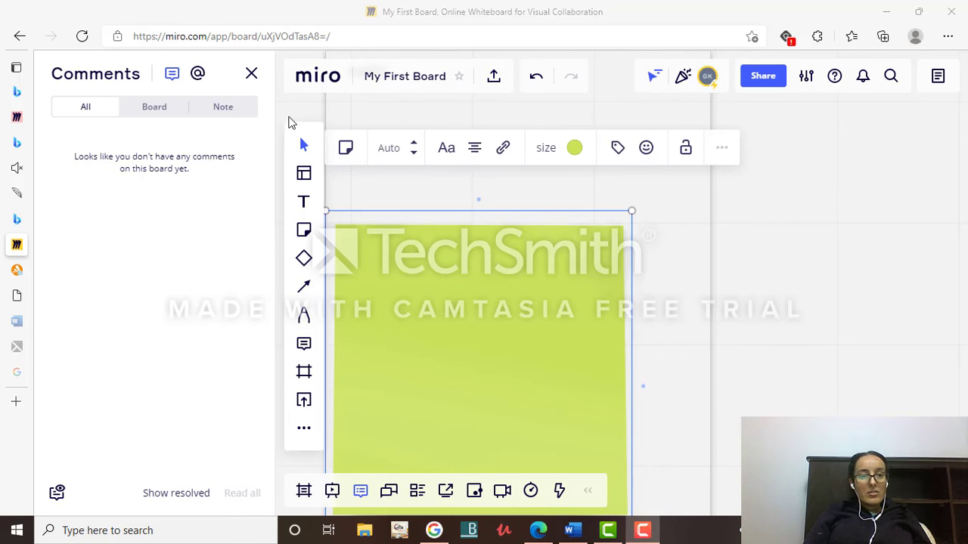
pyautogui.click(251, 75)
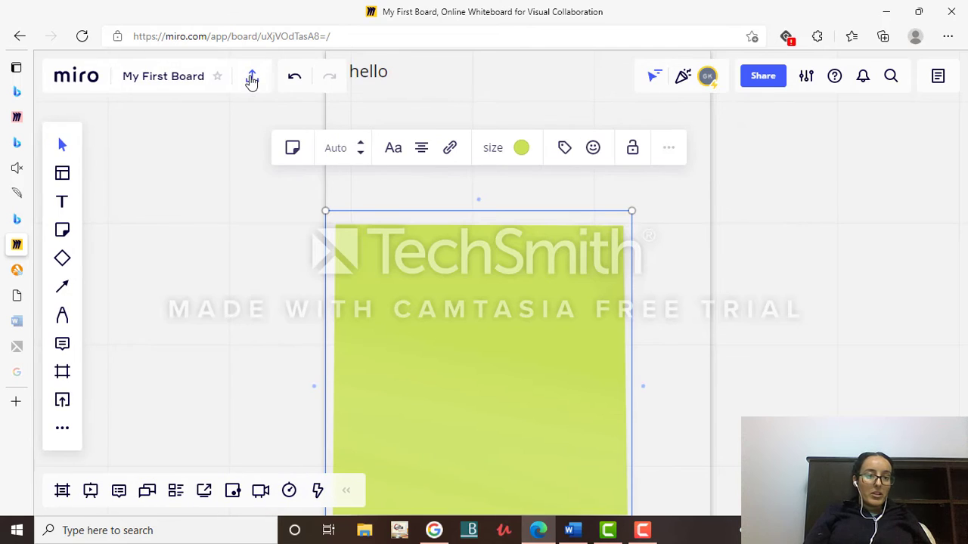
# - Send the message "hey there" in the board chat, then close the chat
pyautogui.click(146, 499)
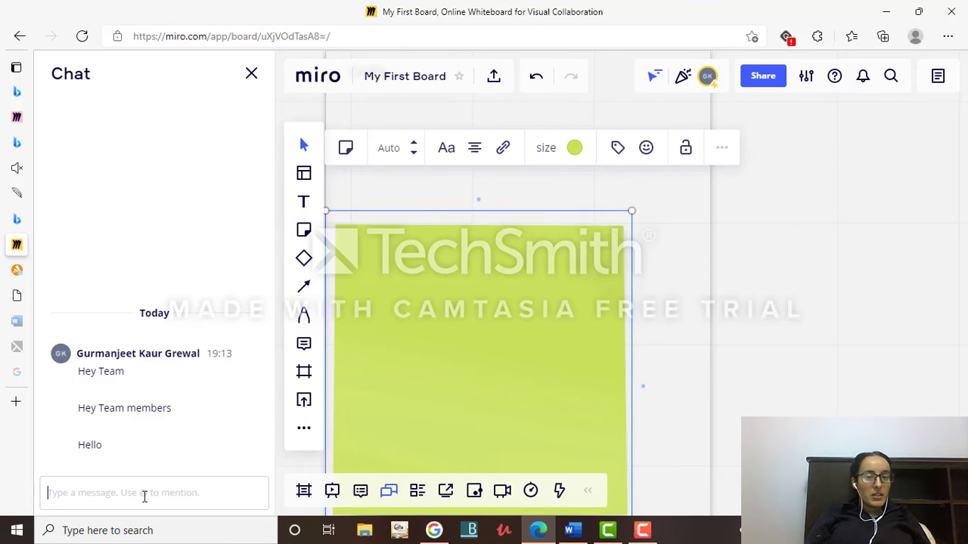
pyautogui.click(144, 496)
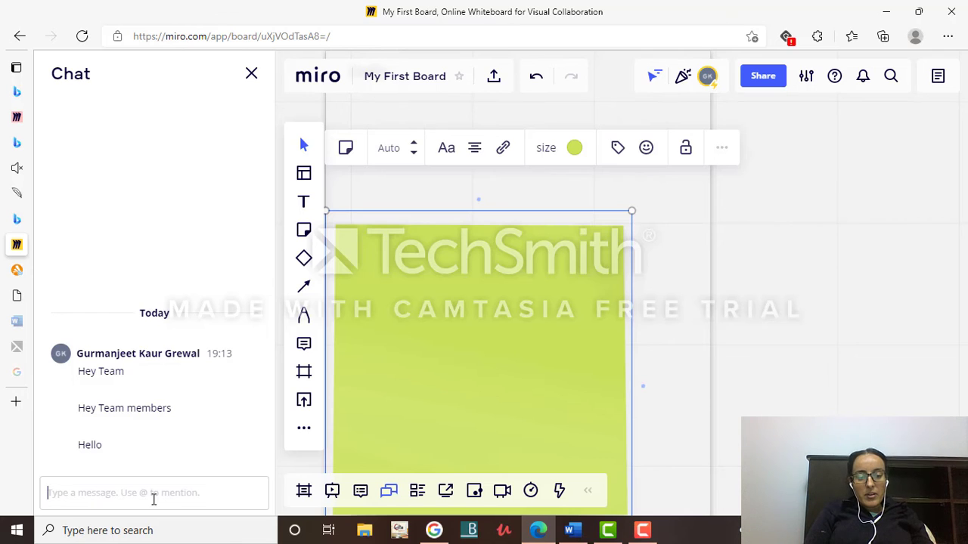
pyautogui.write('hey there')
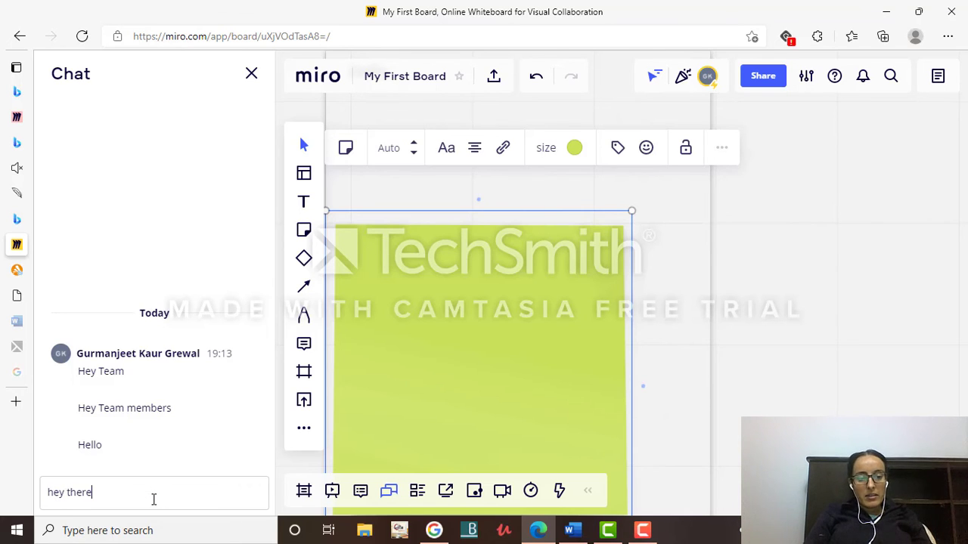
pyautogui.press('Return')
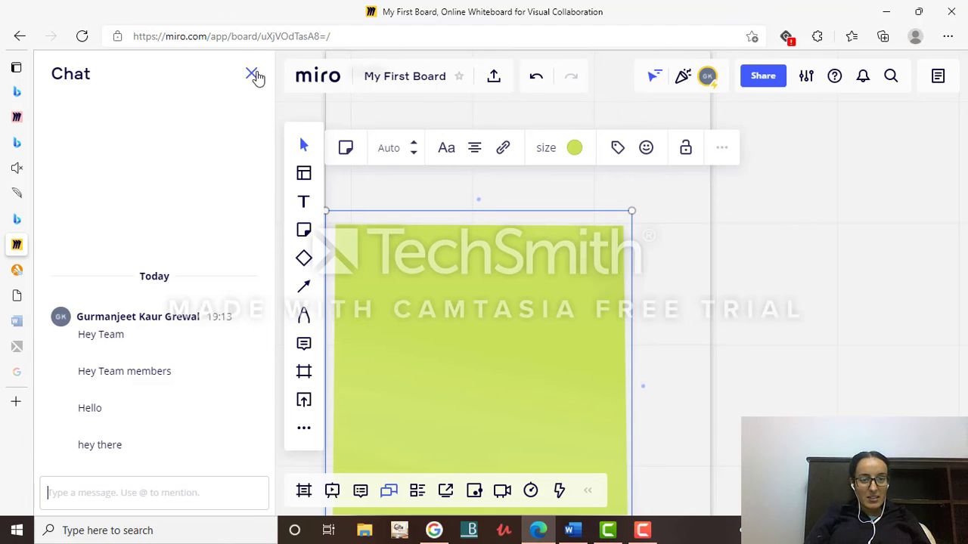
pyautogui.click(252, 74)
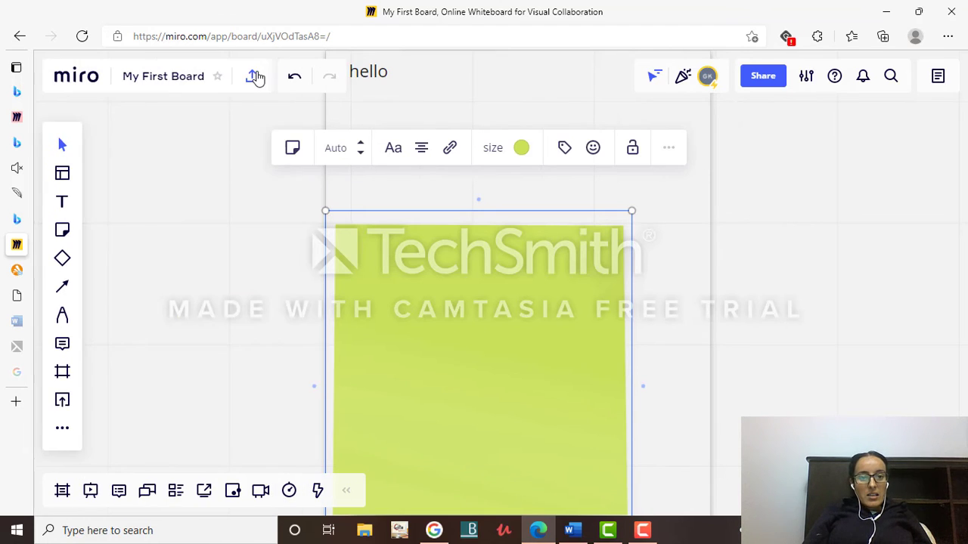
# - View the board's list of cards, then close it
pyautogui.click(174, 493)
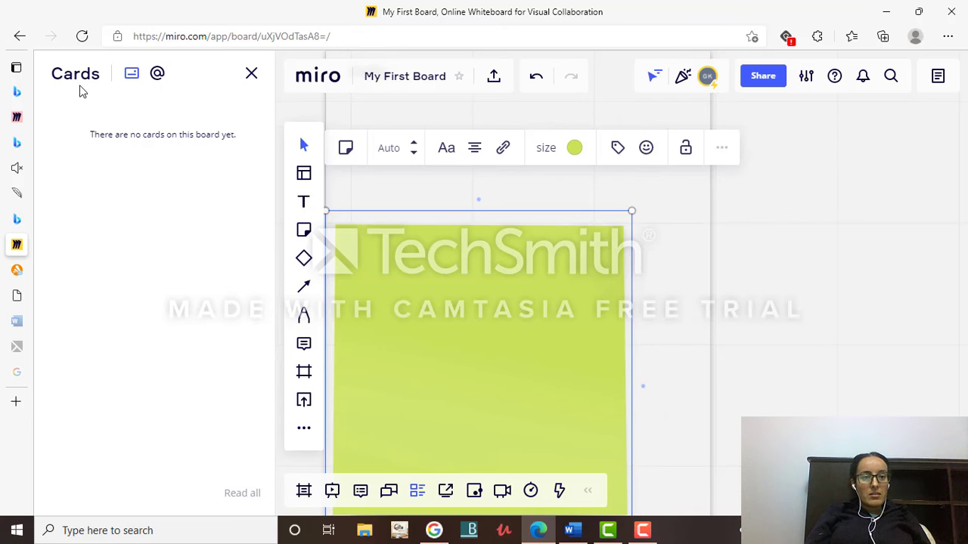
pyautogui.click(252, 72)
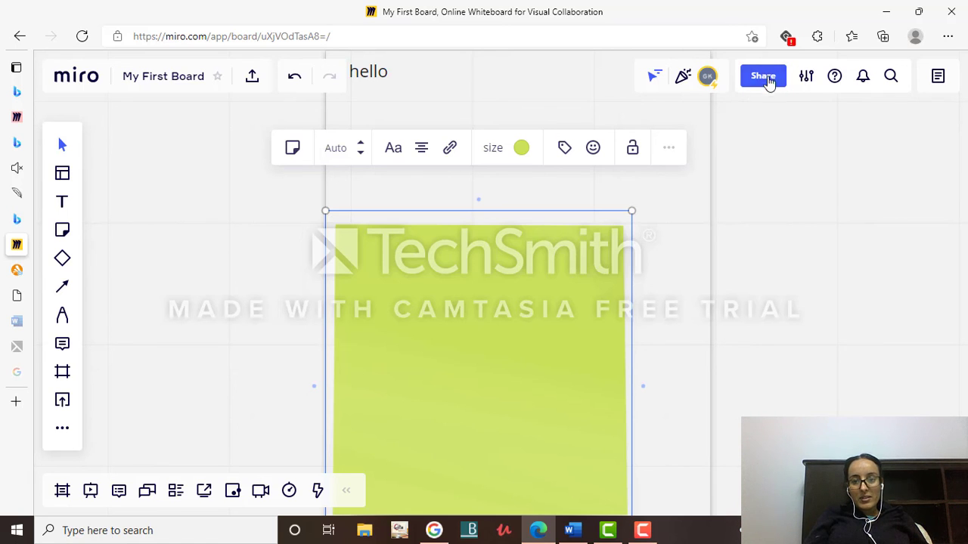
# - Look at the available reactions and read the board's note, then close the note
pyautogui.click(680, 83)
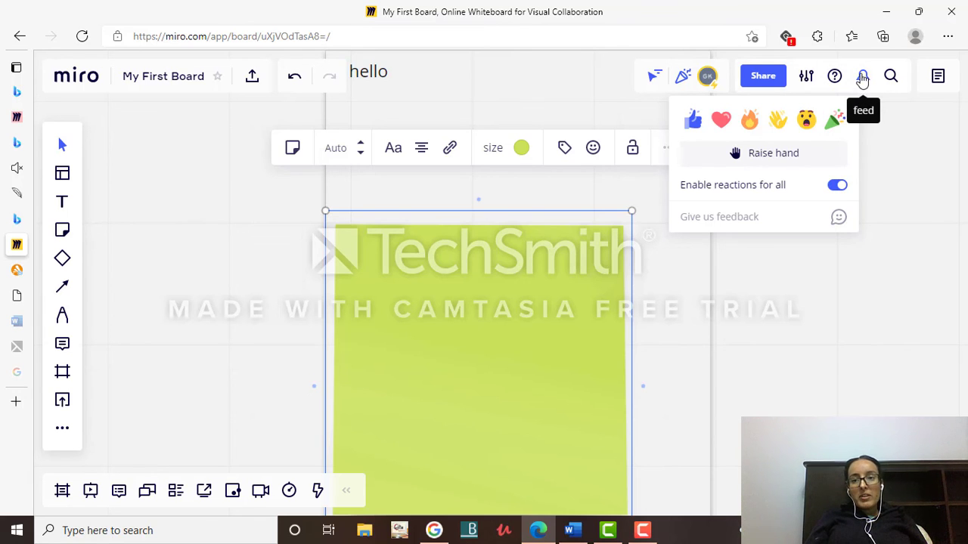
pyautogui.click(938, 77)
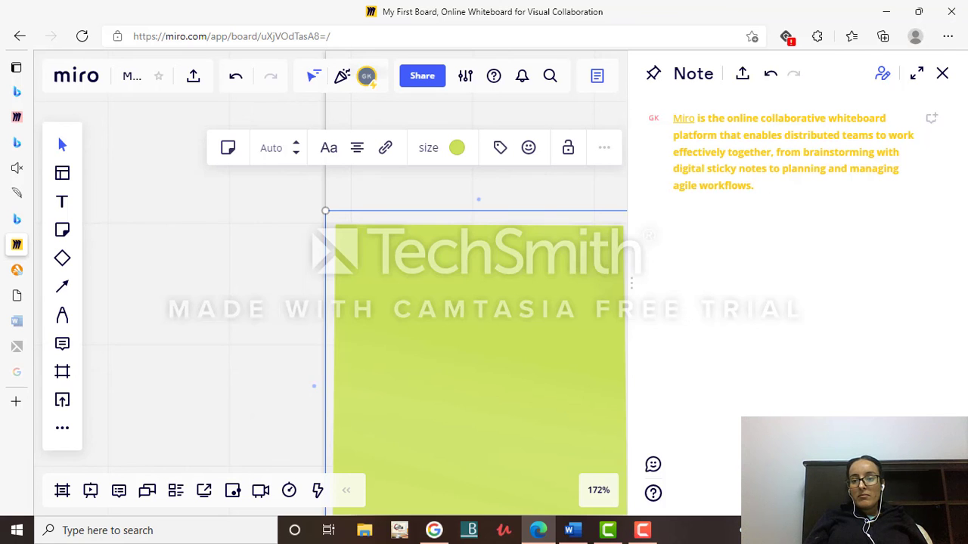
pyautogui.click(939, 79)
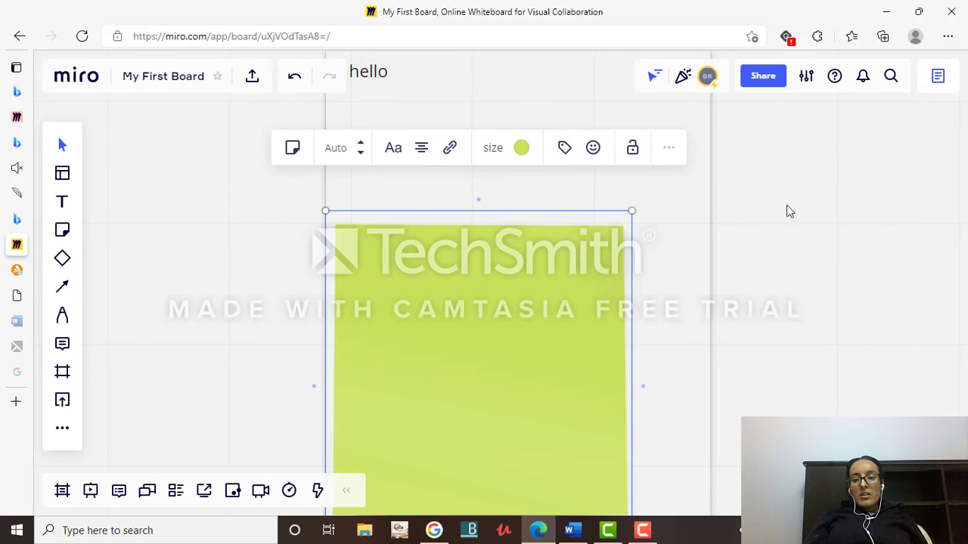